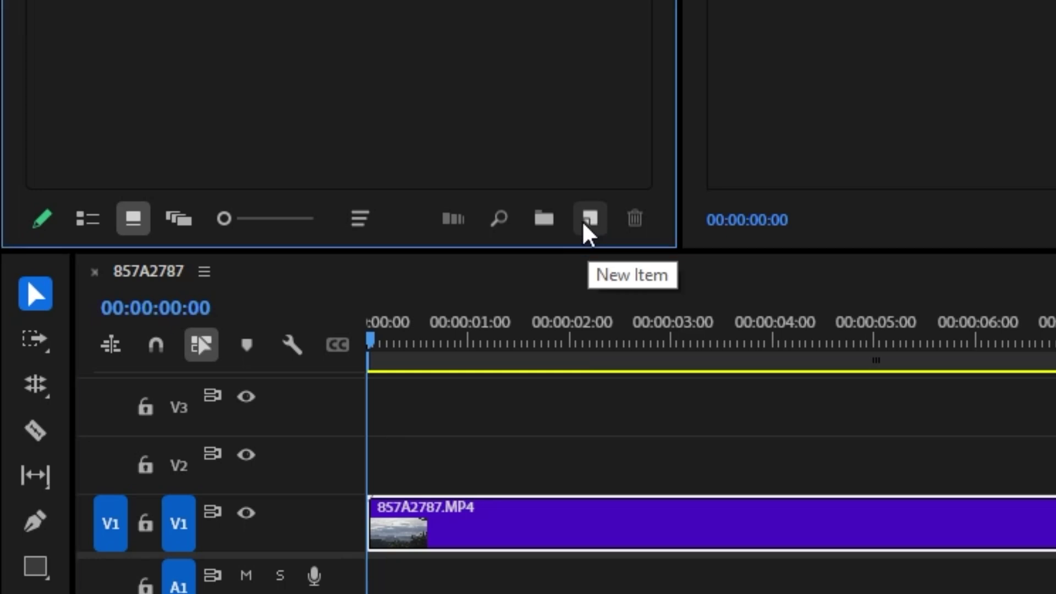
Create a white (FFFFFF) color matte at 3840 x 2160 and 29.97 fps with the name Color Matte
left_click(590, 221)
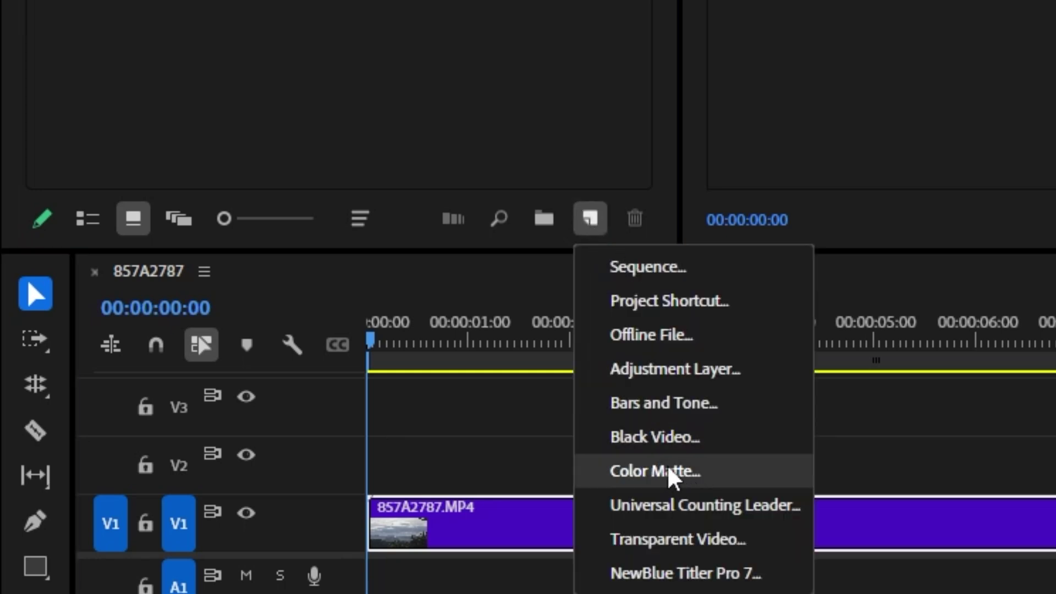
left_click(685, 474)
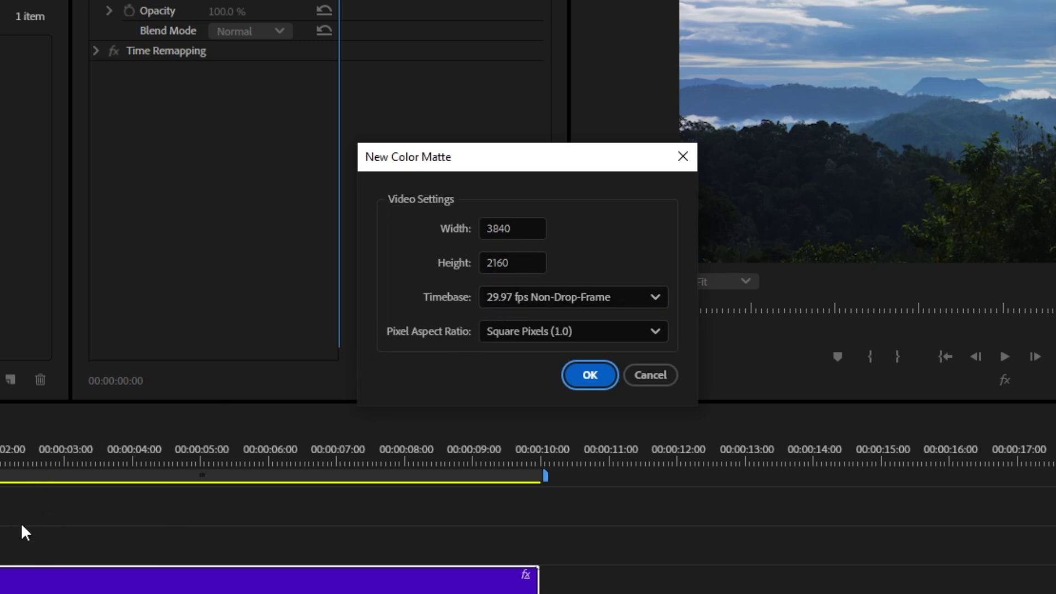
left_click(595, 376)
mouse_move(360, 282)
left_mouse_down()
mouse_move(513, 228)
mouse_move(448, 354)
mouse_move(271, 269)
mouse_move(438, 184)
mouse_move(476, 346)
mouse_move(530, 341)
mouse_move(540, 385)
left_mouse_up()
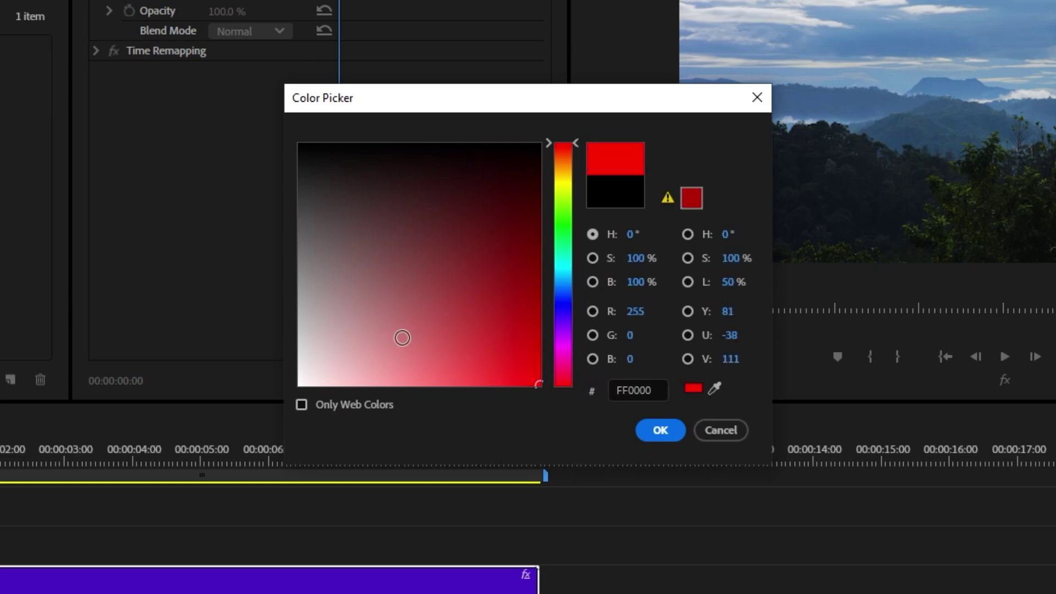
left_click_drag(402, 338, 207, 377)
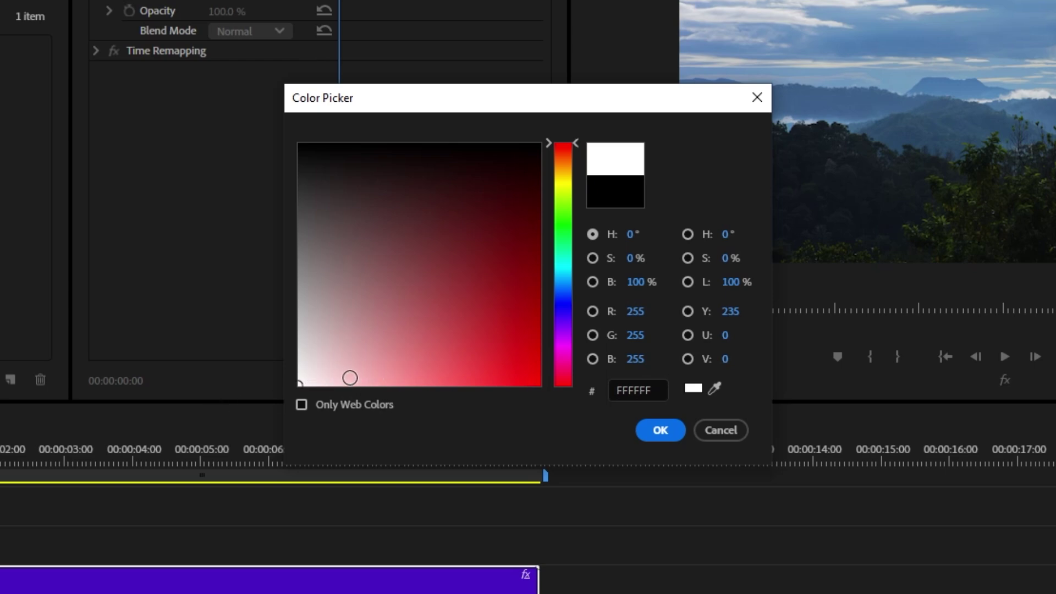
mouse_move(335, 366)
left_mouse_down()
mouse_move(328, 113)
mouse_move(288, 159)
mouse_move(283, 130)
mouse_move(286, 259)
mouse_move(242, 431)
left_mouse_up()
left_click(661, 431)
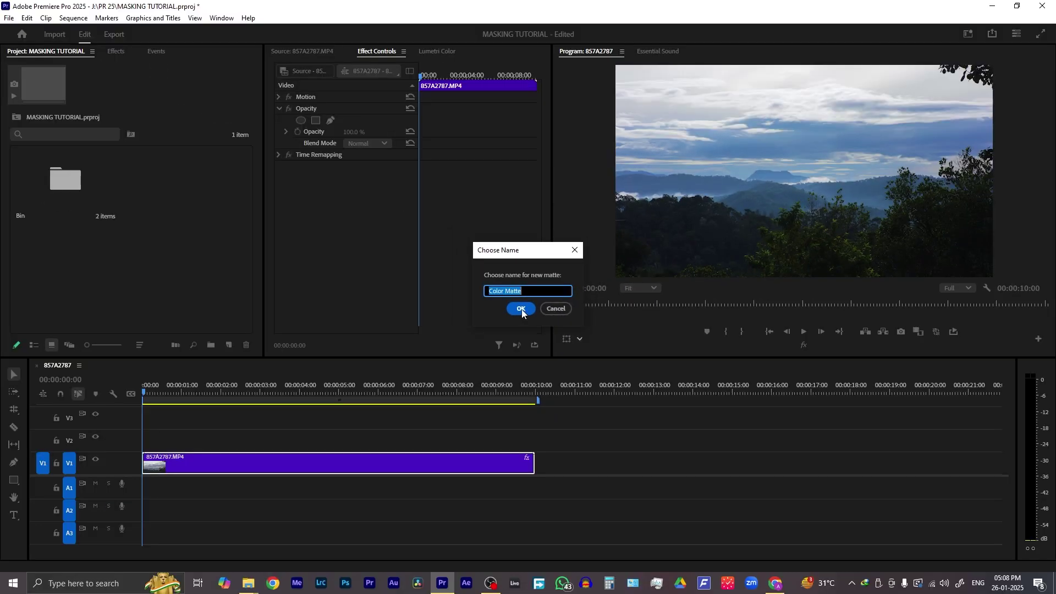
left_click(521, 318)
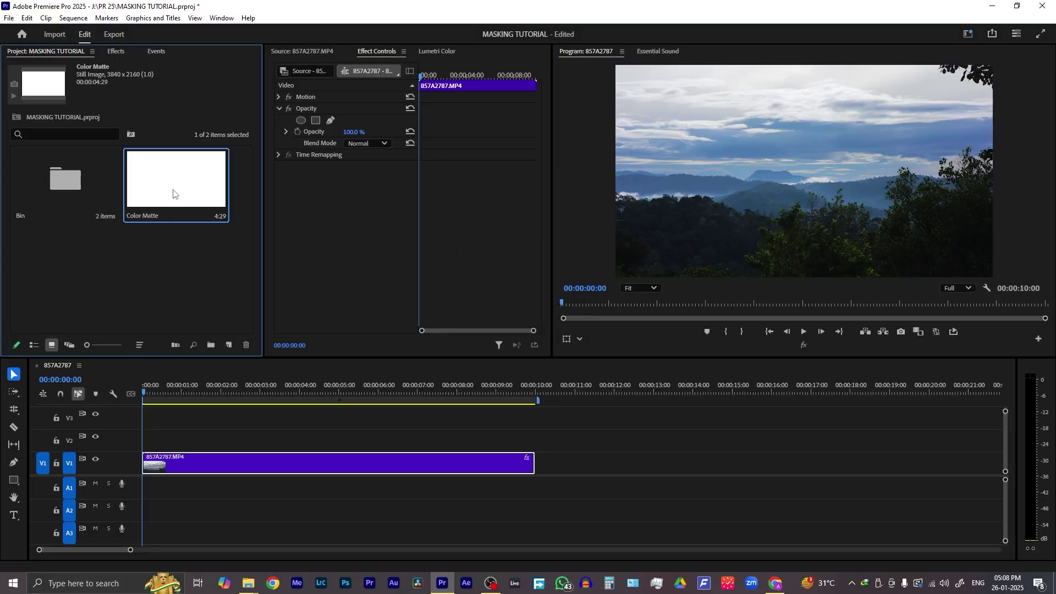
Place the white Color Matte on V2 above the video clip and extend it to the clip's end with snapping on
left_click_drag(183, 182, 142, 444)
left_click_drag(333, 440, 534, 440)
key("s")
left_click(209, 390)
left_click_drag(209, 390, 118, 390)
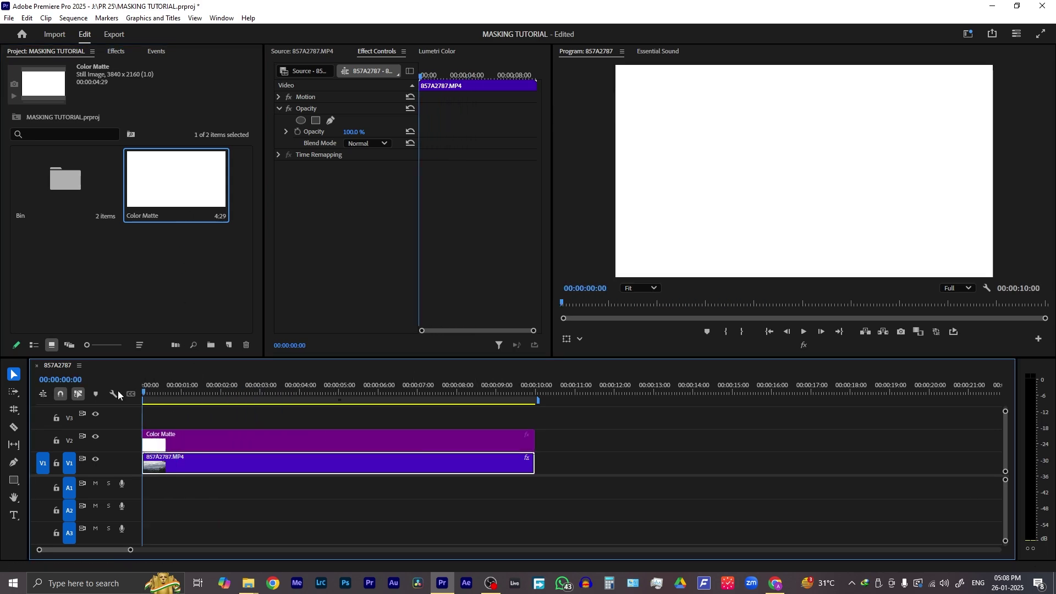
Select the Color Matte clip and toggle the V2 track output off and on to compare it with the footage below
left_click(226, 438)
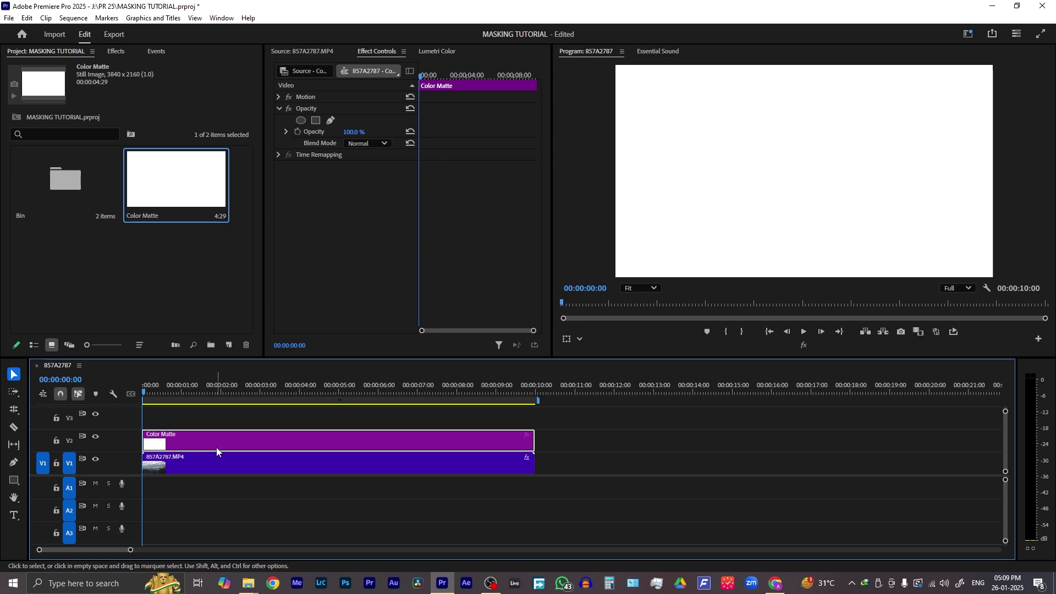
left_click(95, 436)
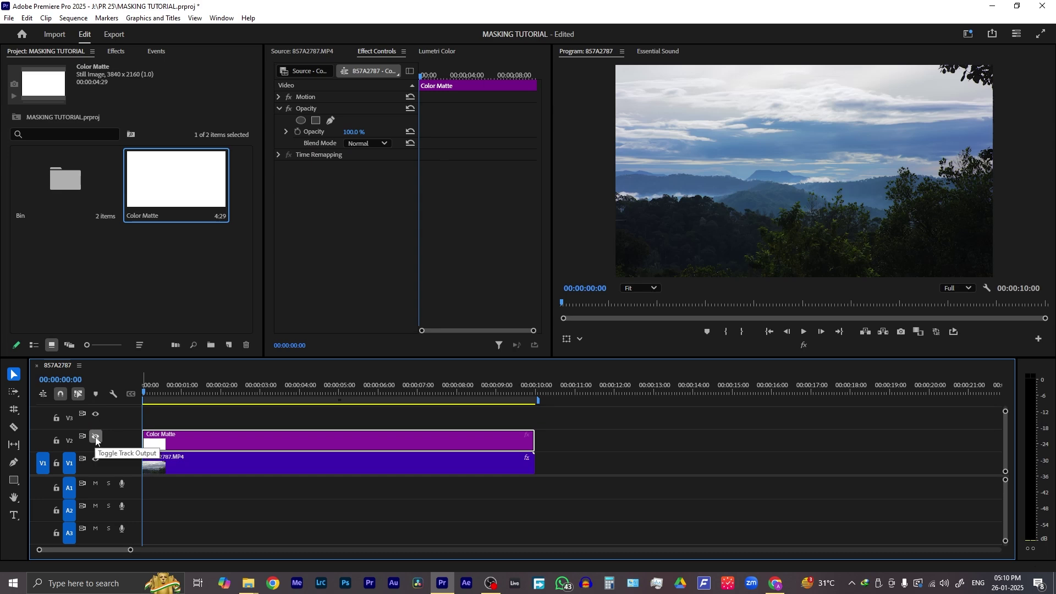
left_click(96, 436)
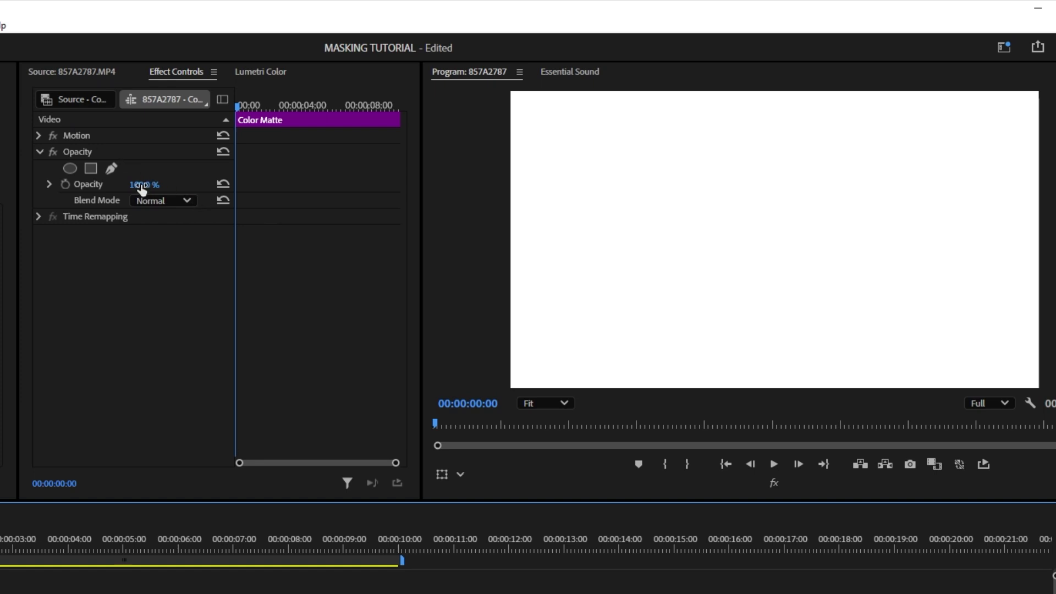
Add an inverted ellipse mask to the Color Matte's opacity and reposition it near the middle of the frame
mouse_move(142, 187)
left_mouse_down()
mouse_move(83, 189)
mouse_move(143, 189)
left_mouse_up()
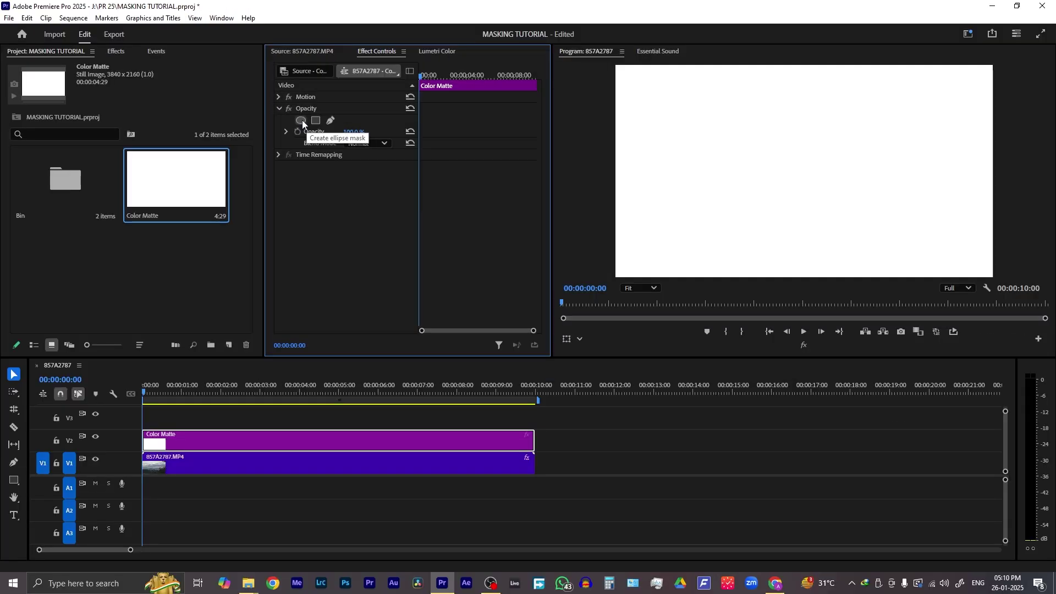
left_click(301, 121)
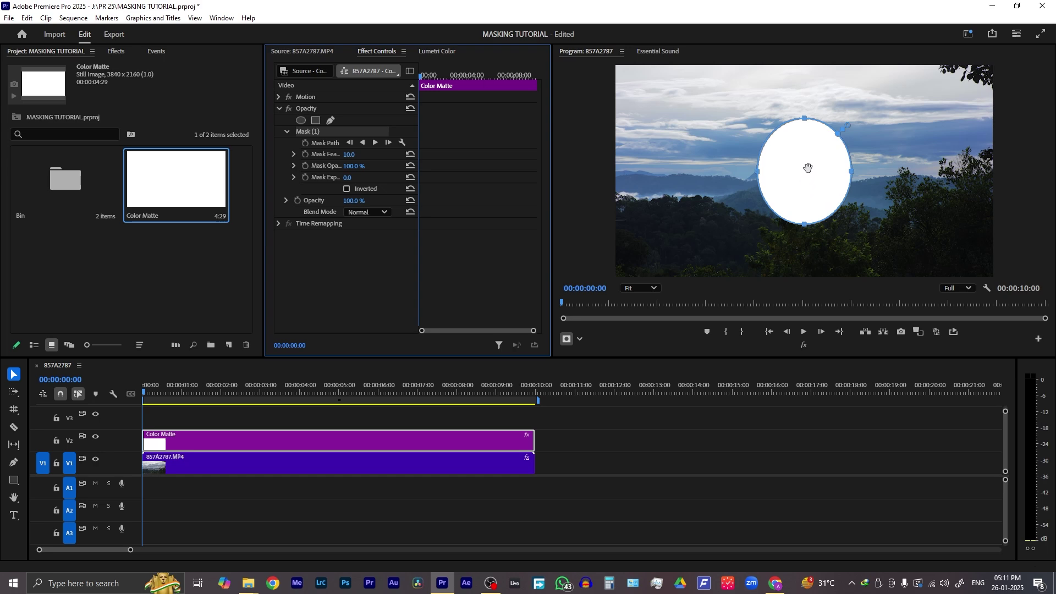
mouse_move(807, 167)
left_mouse_down()
mouse_move(713, 179)
mouse_move(688, 194)
mouse_move(730, 233)
mouse_move(926, 220)
mouse_move(952, 179)
mouse_move(891, 123)
mouse_move(735, 104)
mouse_move(682, 170)
mouse_move(697, 207)
mouse_move(801, 172)
left_mouse_up()
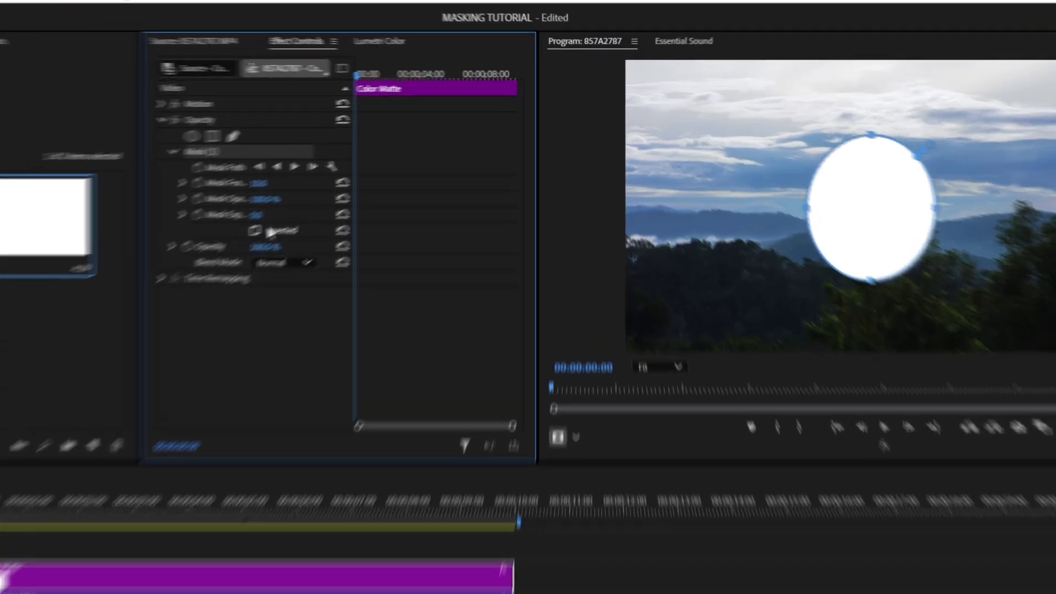
left_click(347, 189)
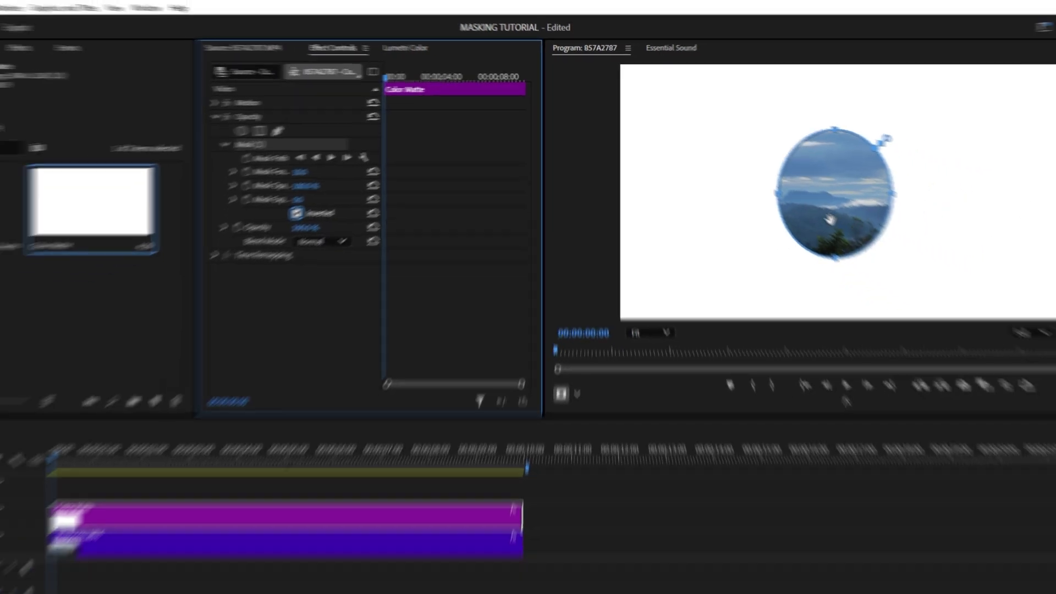
left_click_drag(918, 235, 711, 152)
left_click_drag(667, 122, 787, 182)
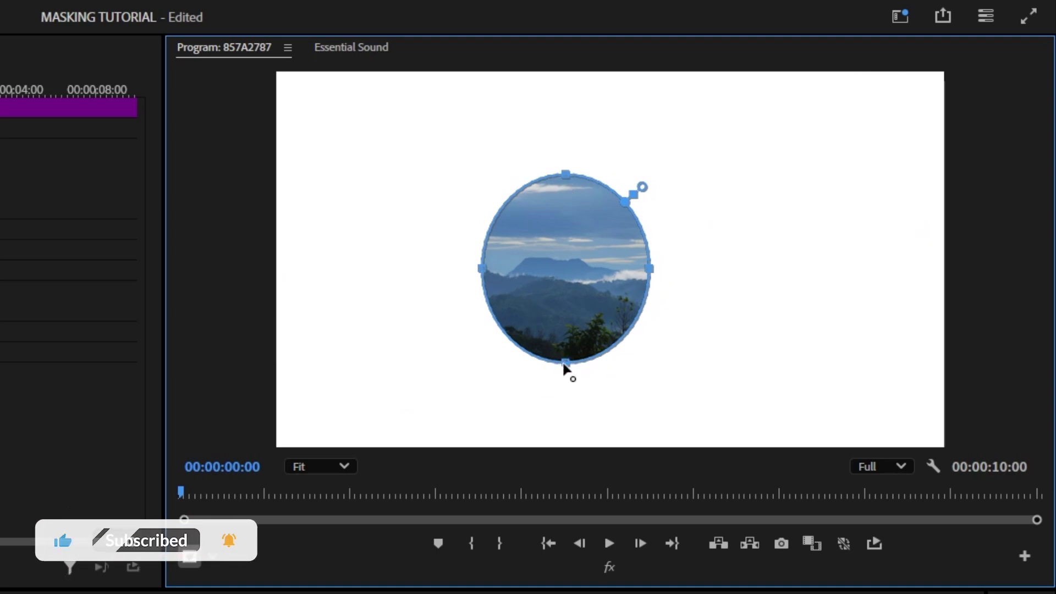
Stretch the ellipse mask into a large, slightly rotated wide oval and centre it in the frame
left_click_drag(565, 365, 563, 425)
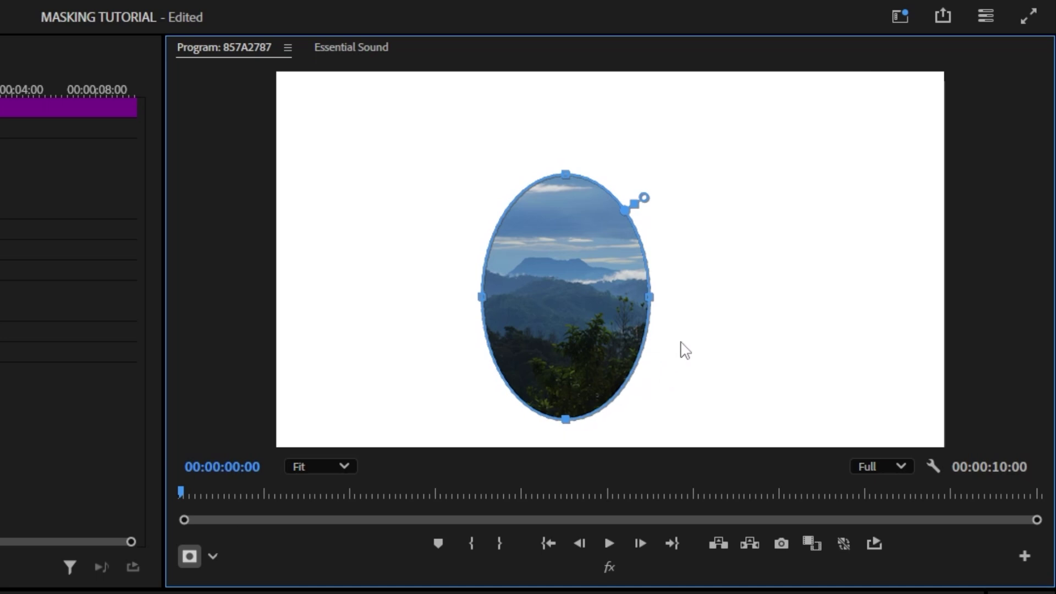
left_click_drag(654, 297, 861, 317)
left_click_drag(481, 297, 327, 302)
left_click_drag(594, 175, 596, 155)
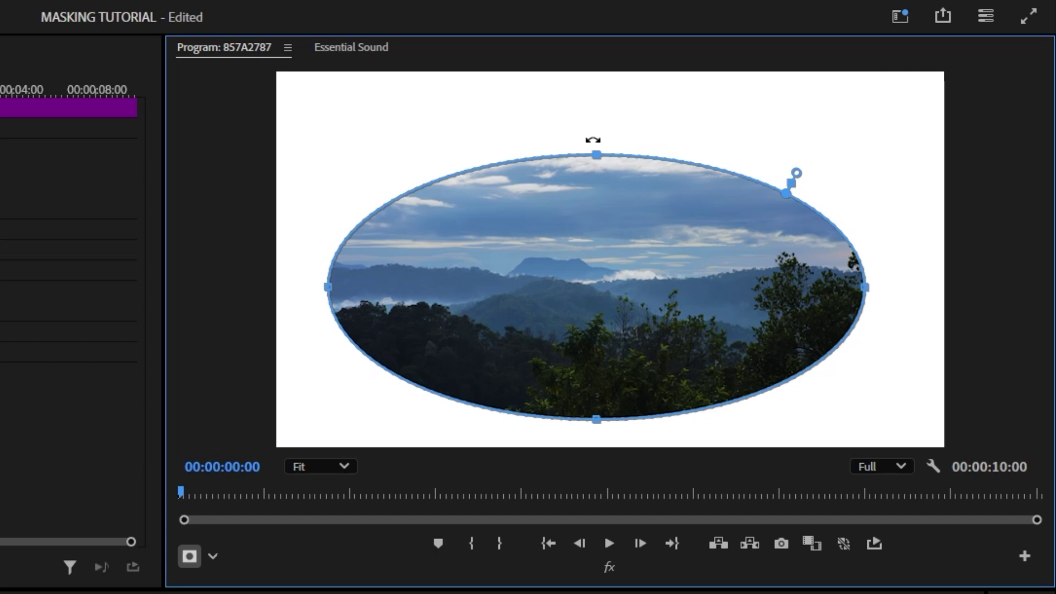
left_click_drag(596, 138, 588, 118)
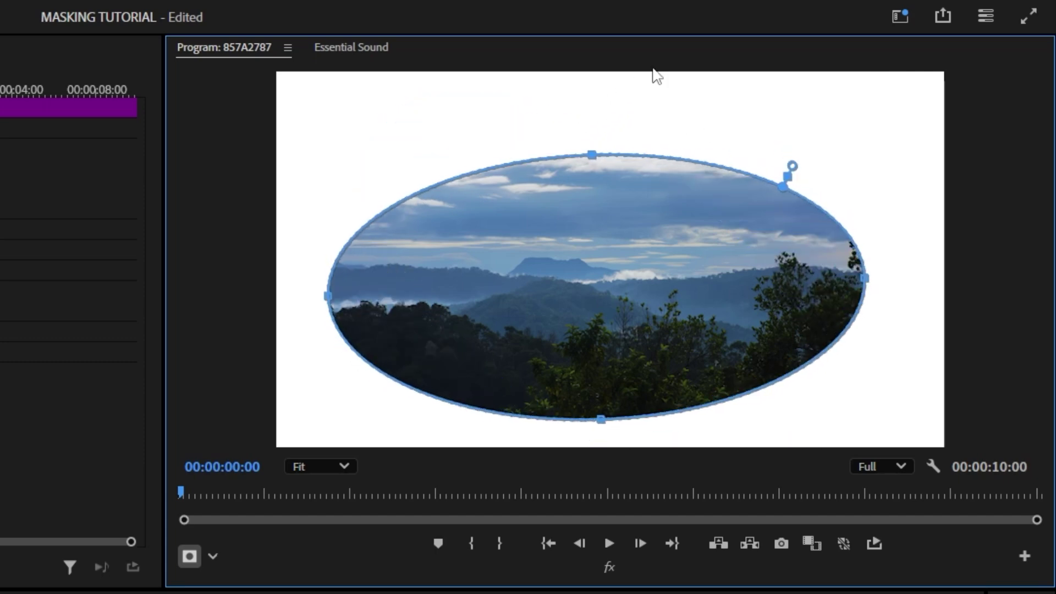
left_click_drag(606, 349, 676, 279)
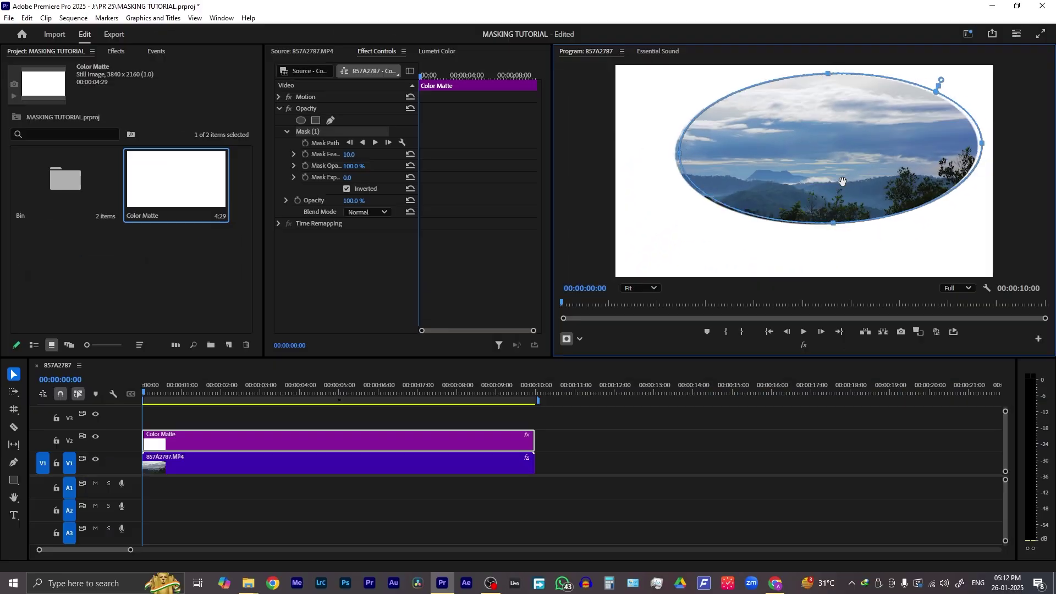
left_click_drag(842, 182, 814, 203)
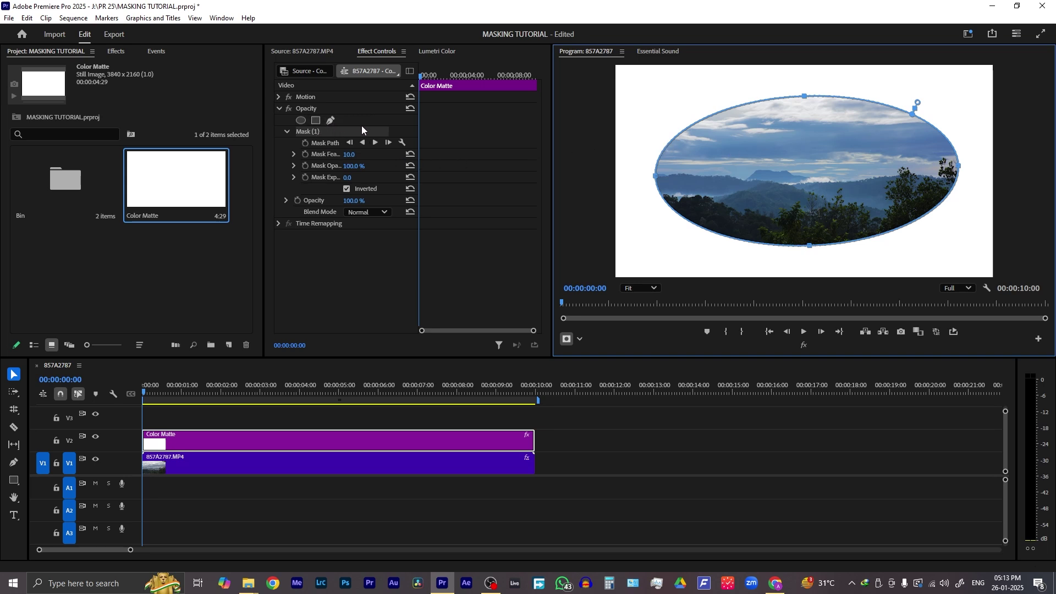
Delete the ellipse mask from the Color Matte's opacity effect
left_click(315, 132)
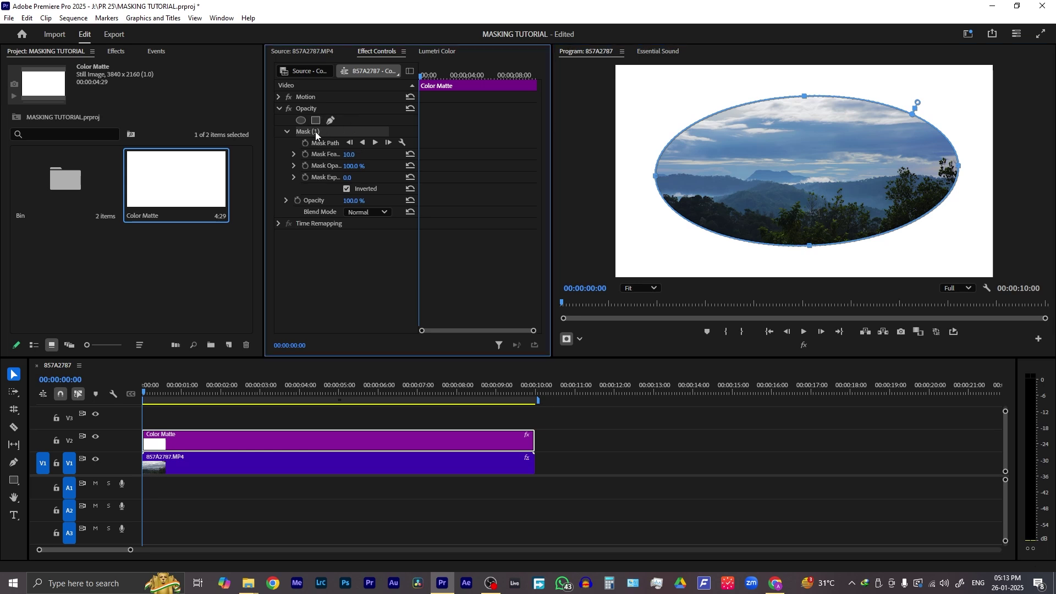
key("Delete")
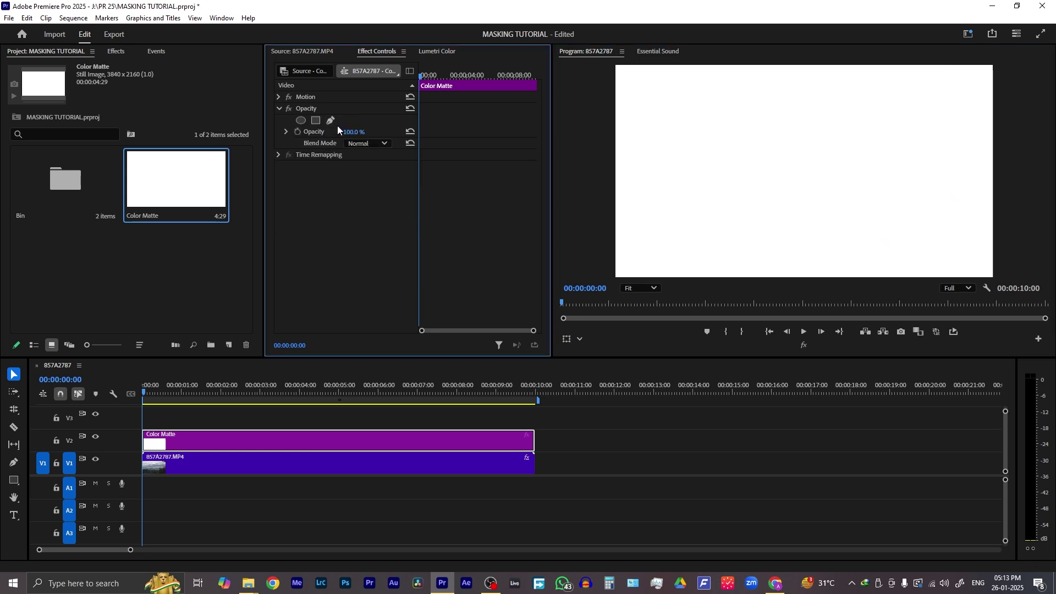
Draw a closed, irregular freeform opacity mask across the Color Matte with the Pen tool and invert it
left_click(331, 120)
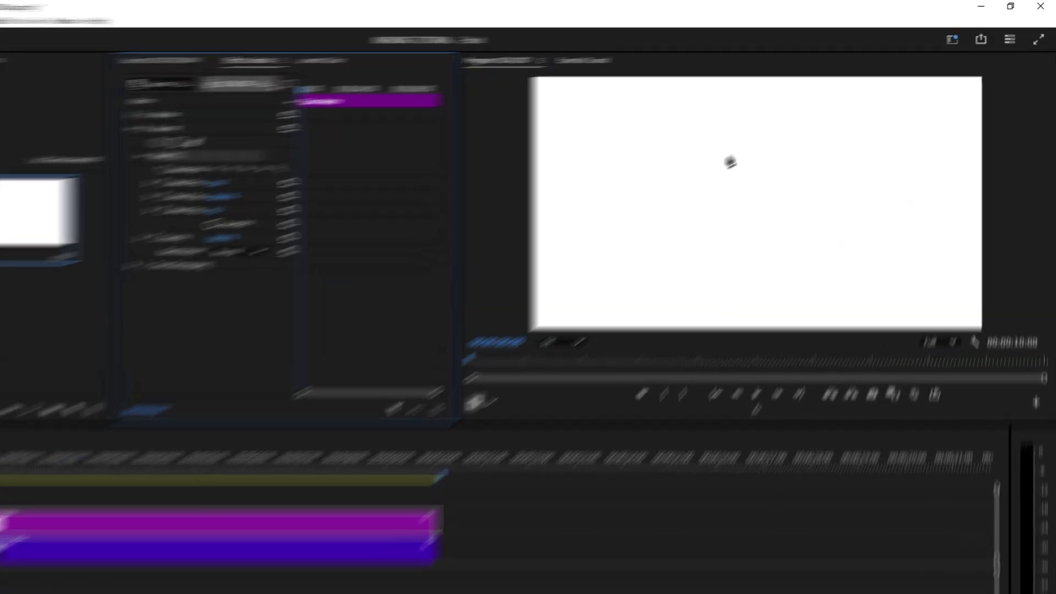
left_click(726, 157)
left_click(645, 168)
left_click(597, 191)
left_click(659, 245)
left_click(750, 265)
left_click(900, 262)
left_click(961, 188)
left_click(889, 200)
left_click(760, 302)
left_click(696, 309)
left_click(642, 290)
left_click(698, 262)
left_click(776, 242)
left_click(796, 189)
left_click(696, 188)
left_click(593, 221)
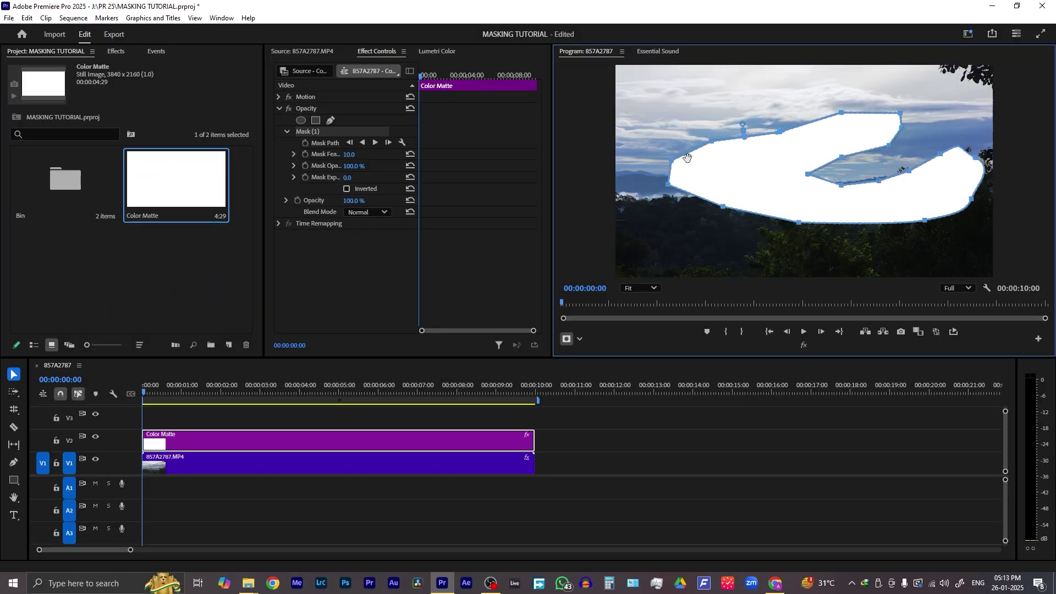
left_click(347, 190)
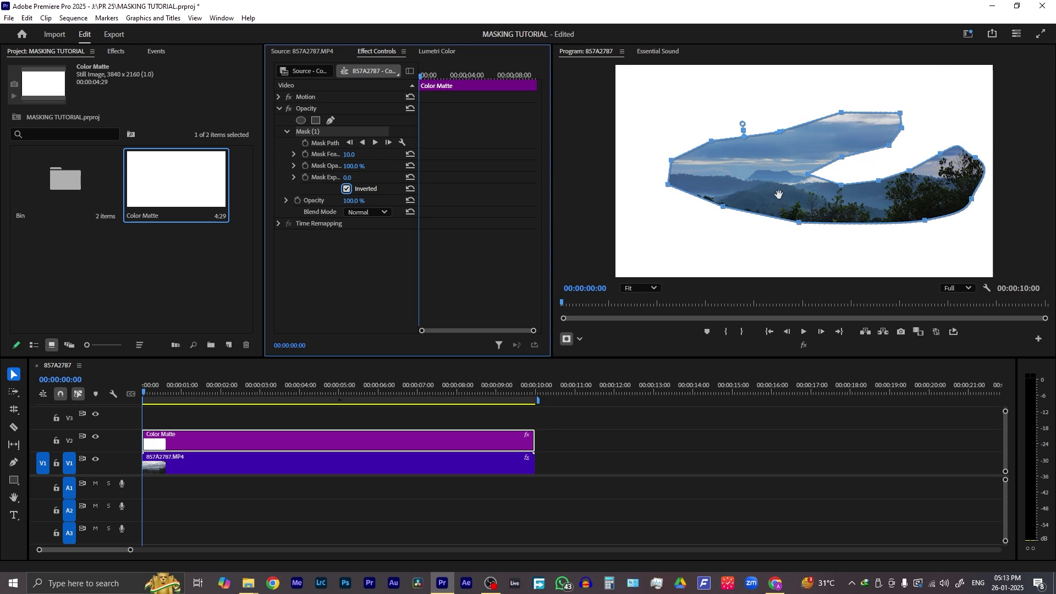
left_click(600, 424)
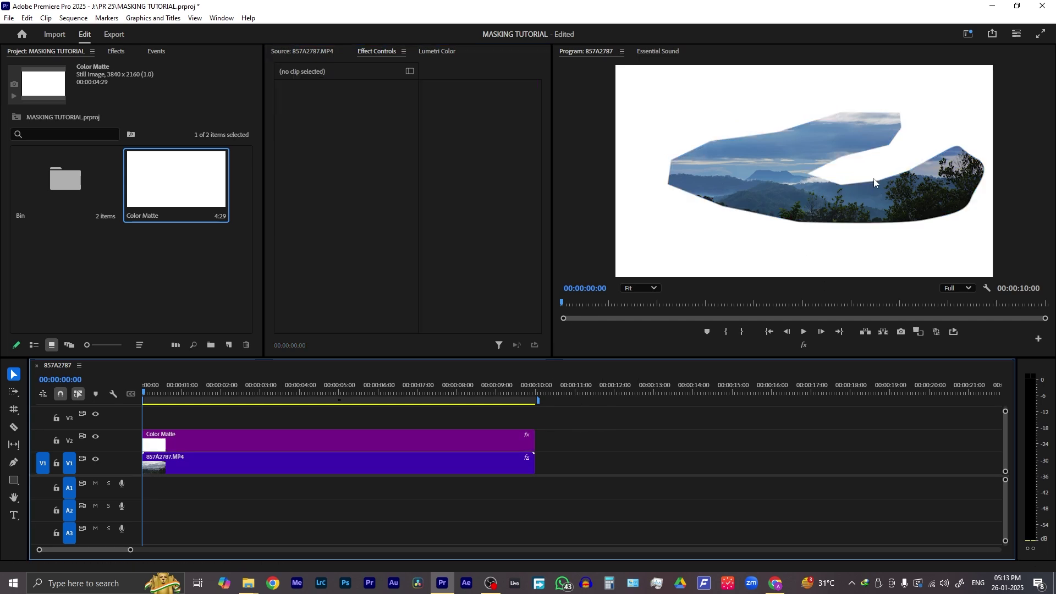
Set the freeform mask's feather to 206 and deselect the mask to view its soft edge
left_click(400, 440)
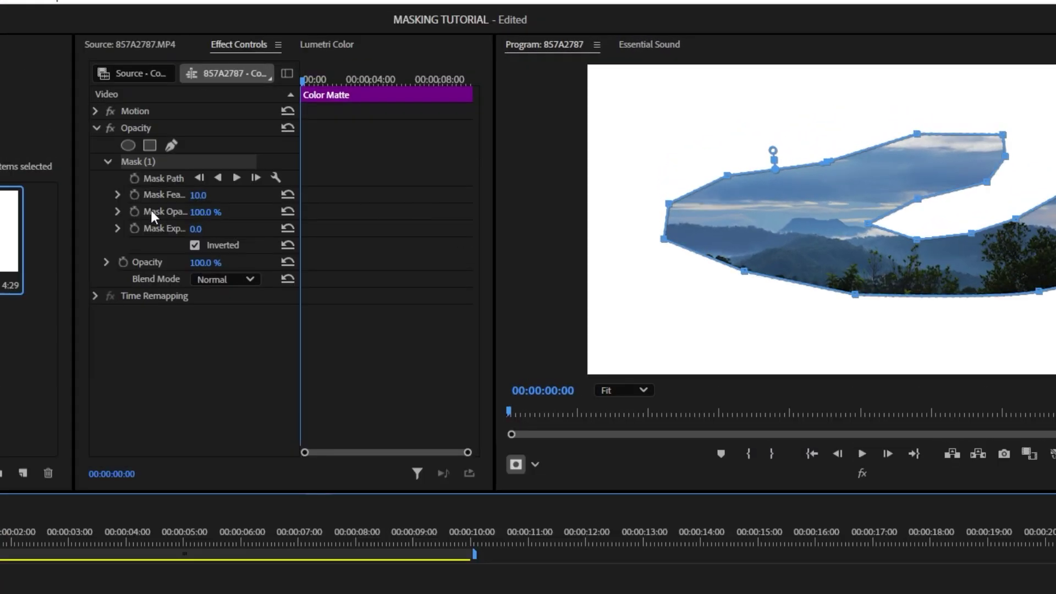
left_click(201, 195)
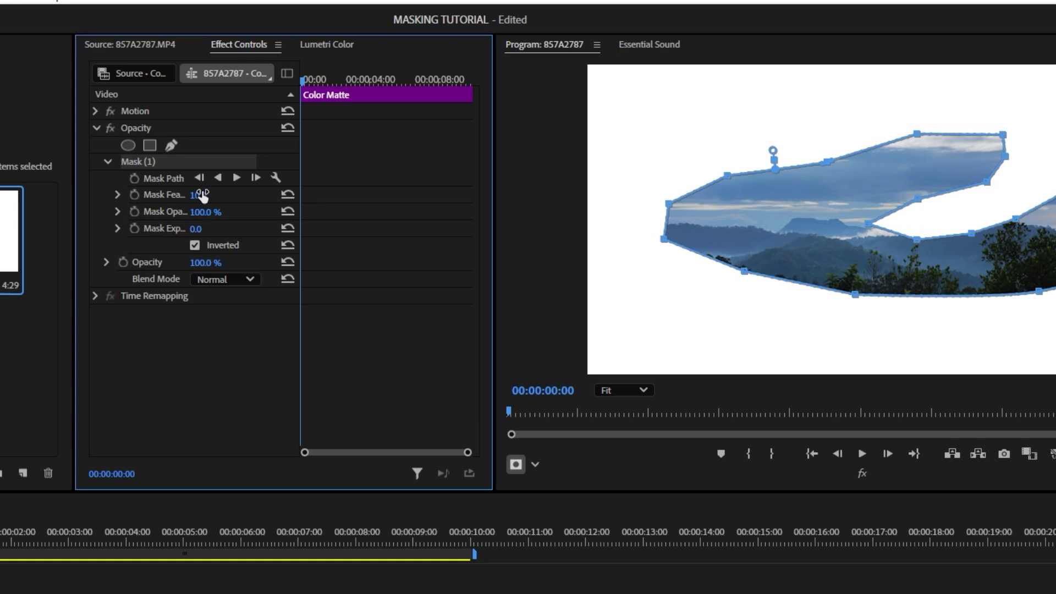
left_click_drag(200, 195, 308, 195)
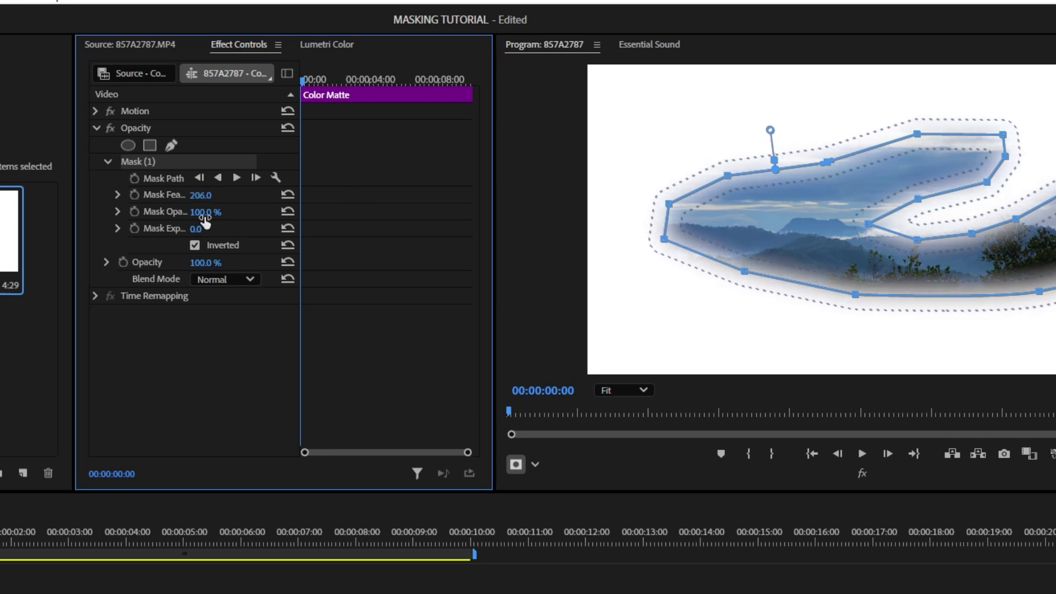
left_click(146, 130)
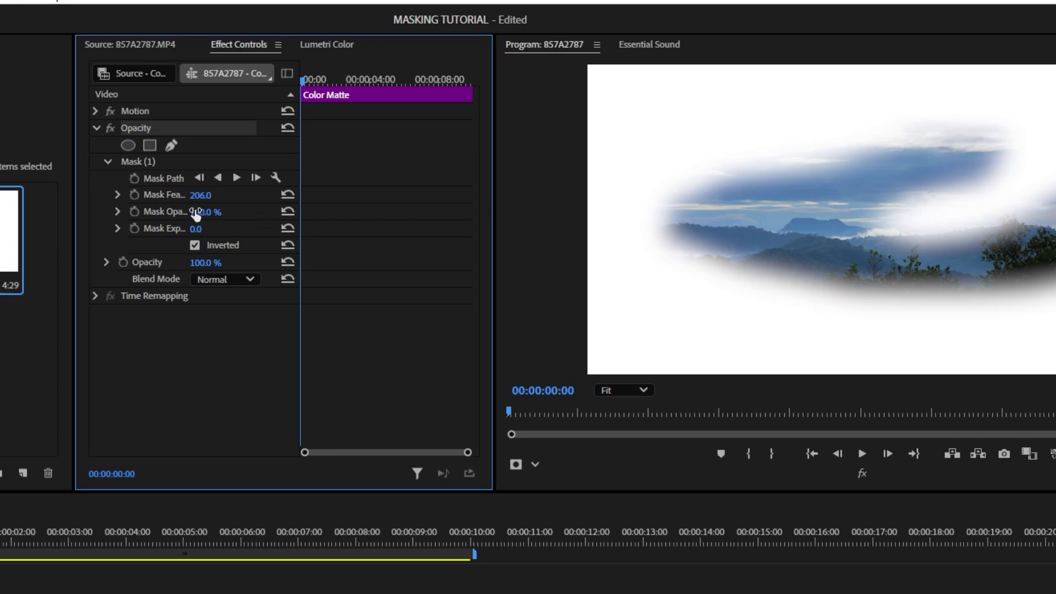
Try a mask expansion of 109 on the freeform mask and reset it to the default
mouse_move(196, 212)
left_mouse_down()
mouse_move(147, 213)
mouse_move(196, 212)
left_mouse_up()
left_click_drag(196, 233, 152, 234)
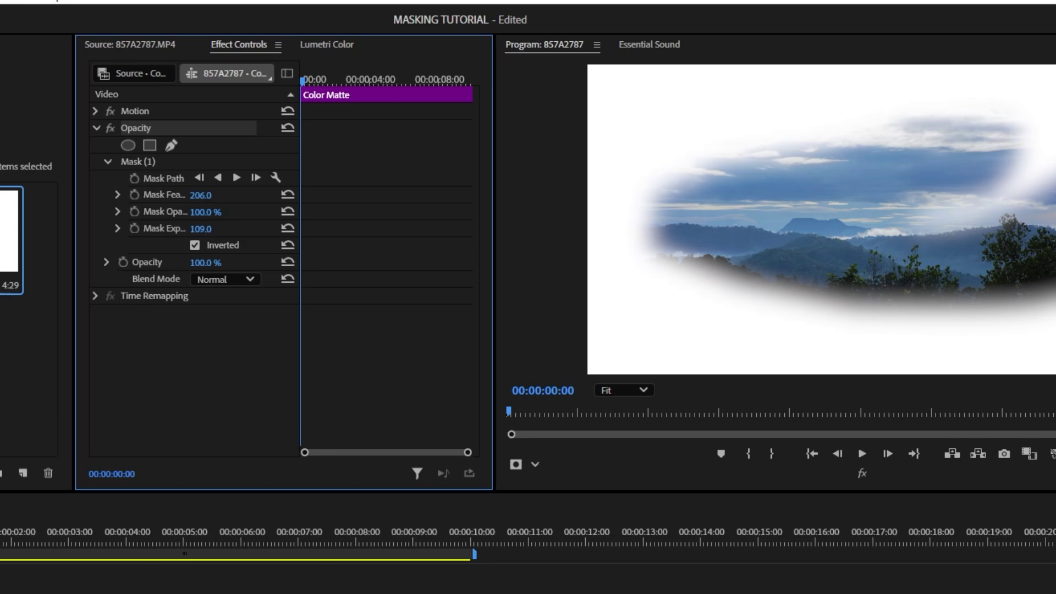
left_click(288, 228)
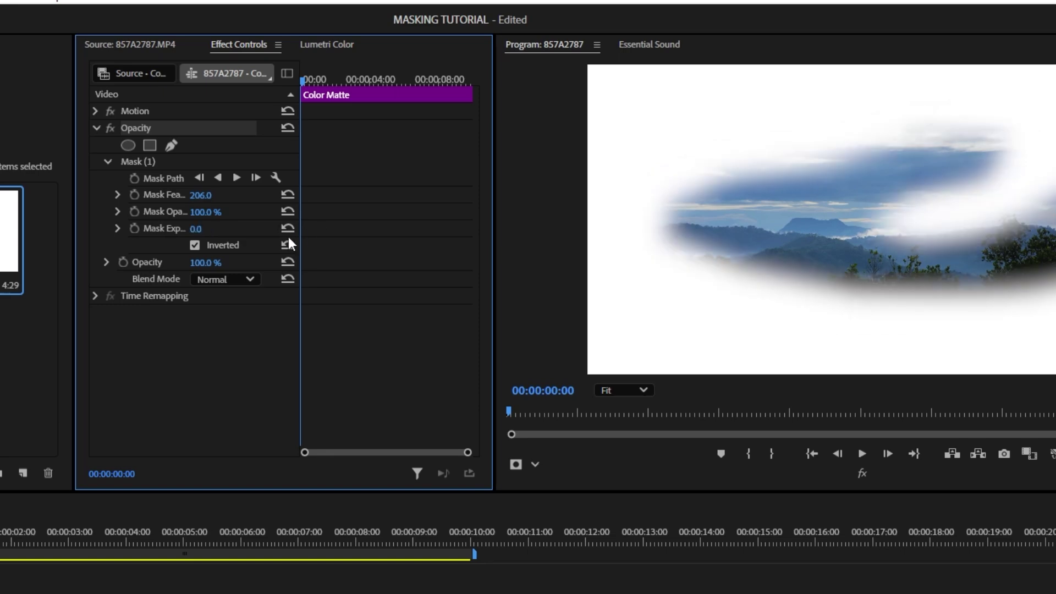
Toggle the freeform mask's Inverted option to compare both states, leaving it enabled
left_click(190, 247)
left_click(195, 245)
left_click(195, 245)
Delete the freeform mask and the Color Matte clip from V2, and return the playhead to the start
left_click(167, 153)
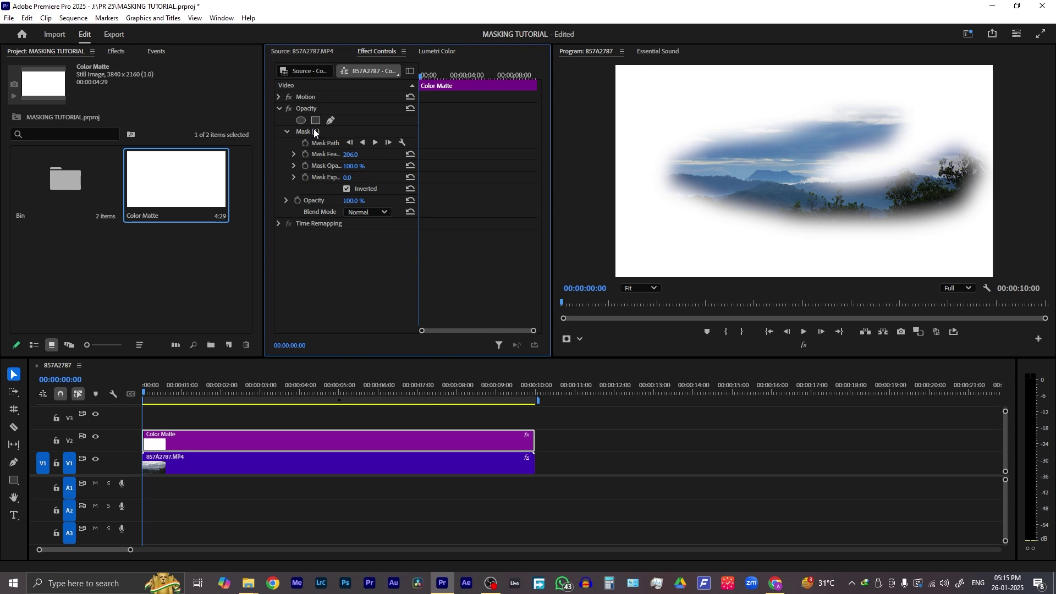
key("Delete")
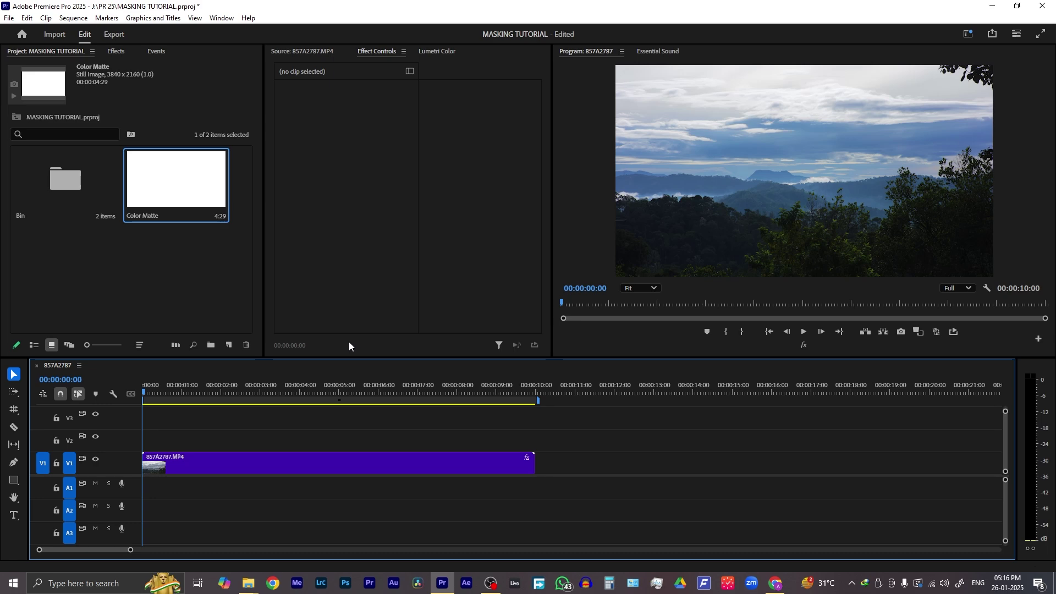
left_click_drag(153, 392, 119, 385)
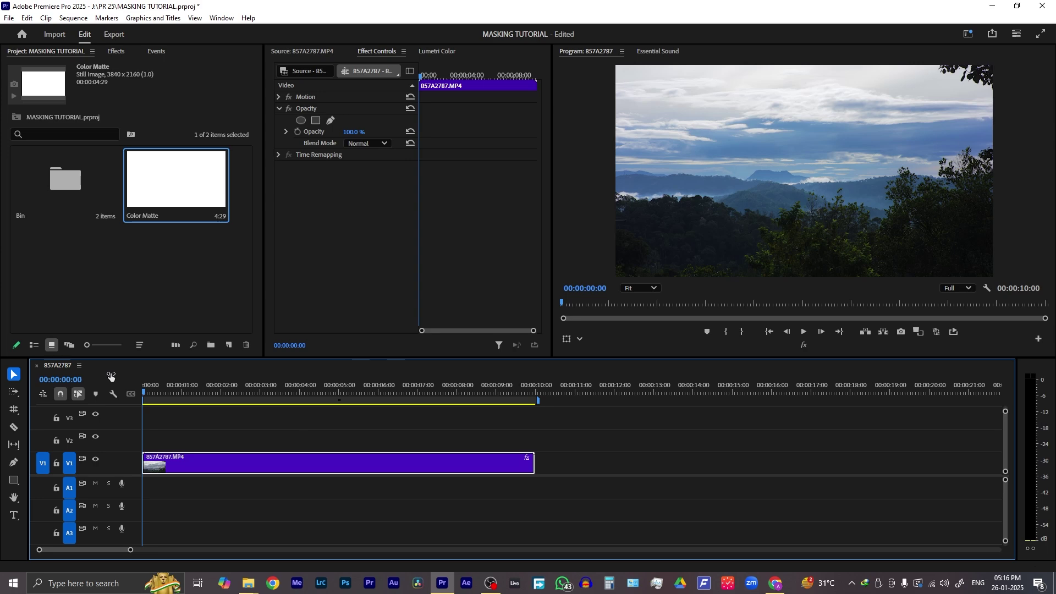
Add a text layer above the footage clip, centre-aligned with a font size of 245
key("ctrl+t")
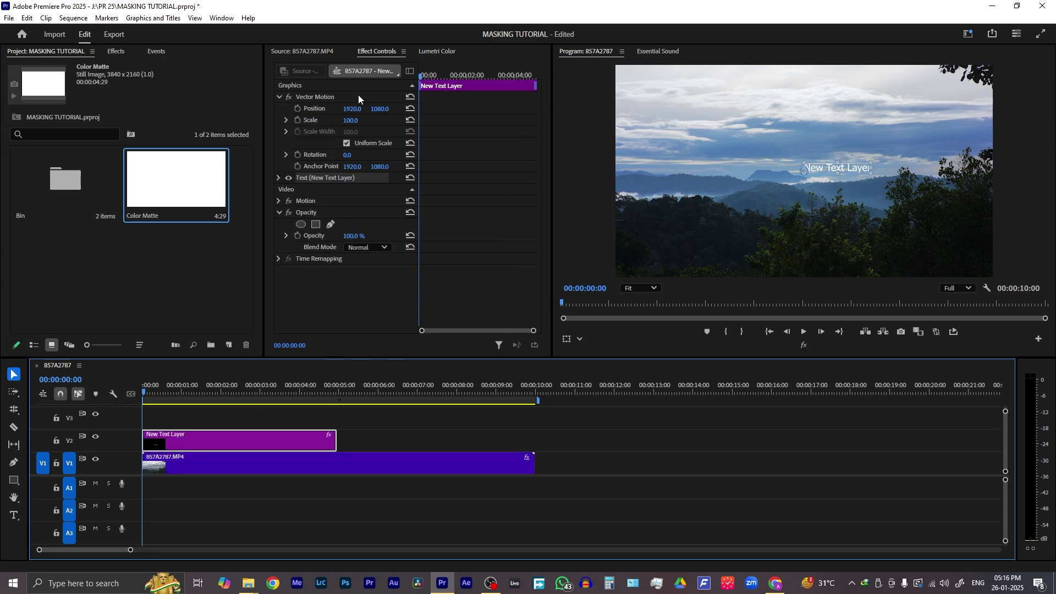
left_click(279, 178)
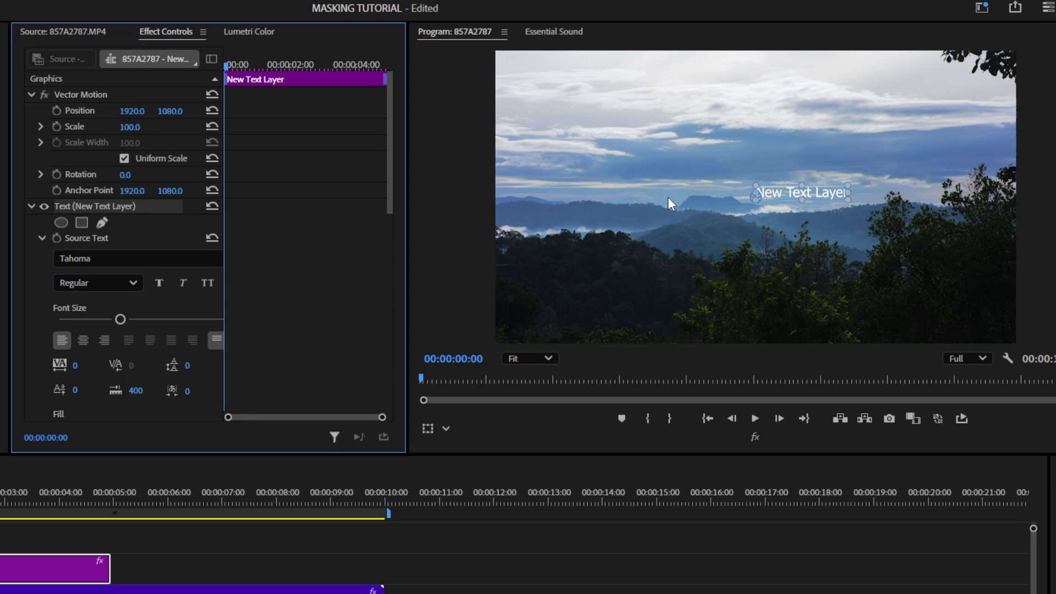
left_click(667, 196)
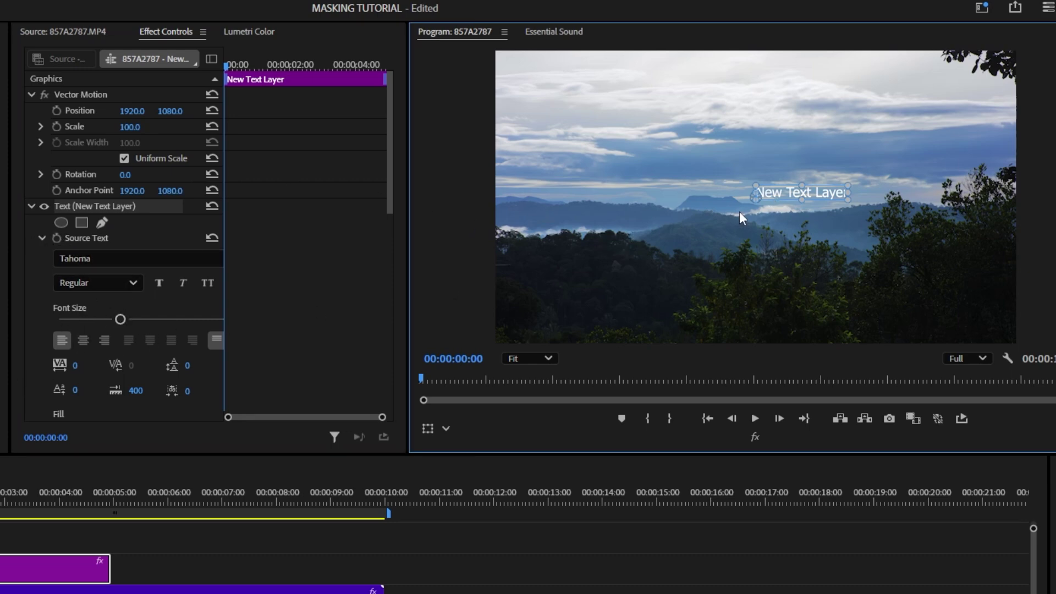
left_click(83, 339)
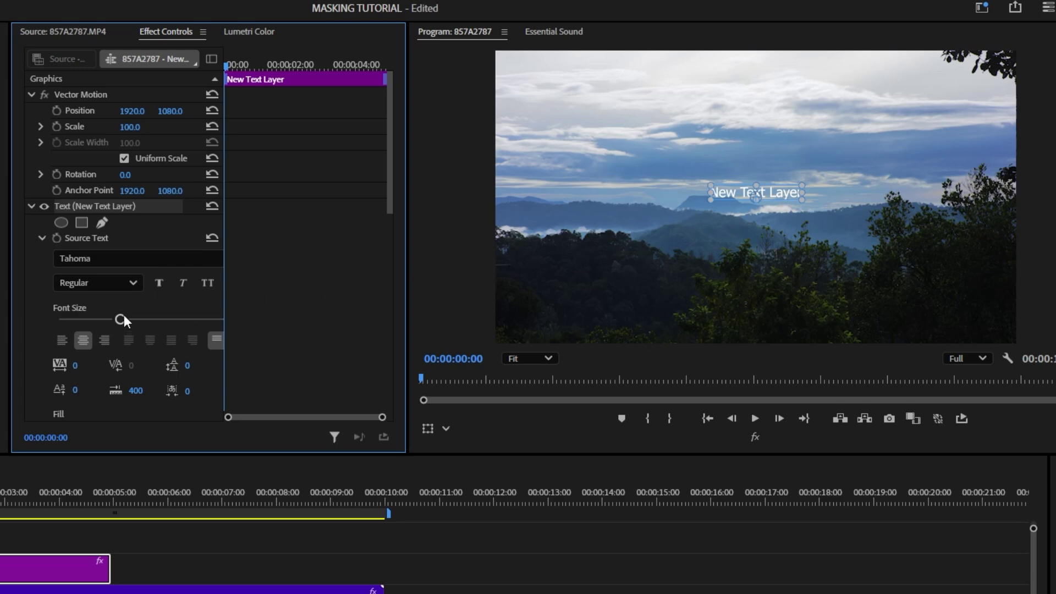
left_click_drag(149, 318, 213, 317)
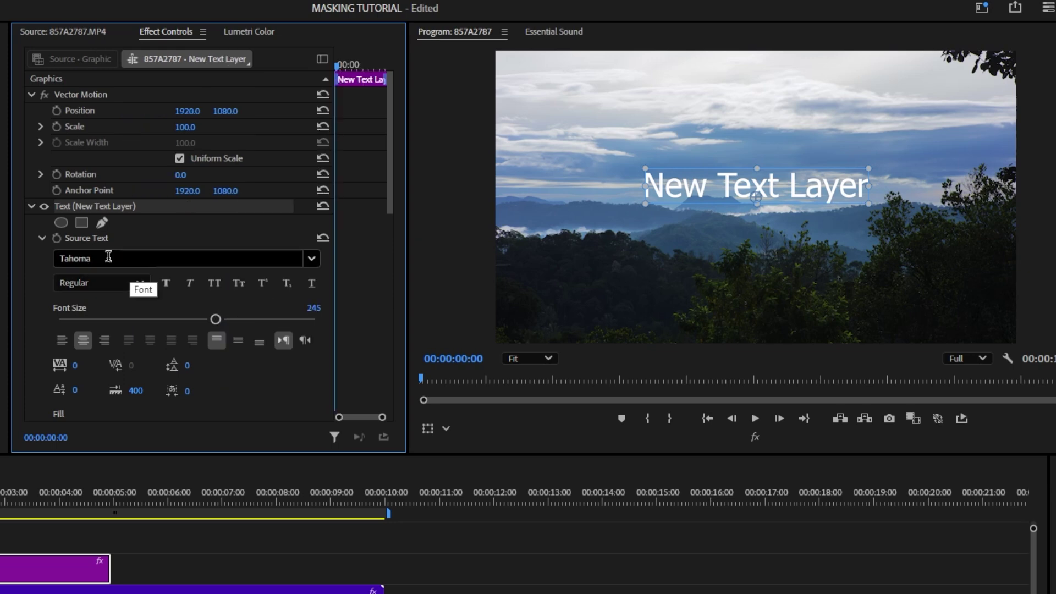
Try Tahoma Bold and Ultra on the text layer, and settle on the Context Reprise BlackExp SSi font
left_click(134, 257)
left_click(136, 316)
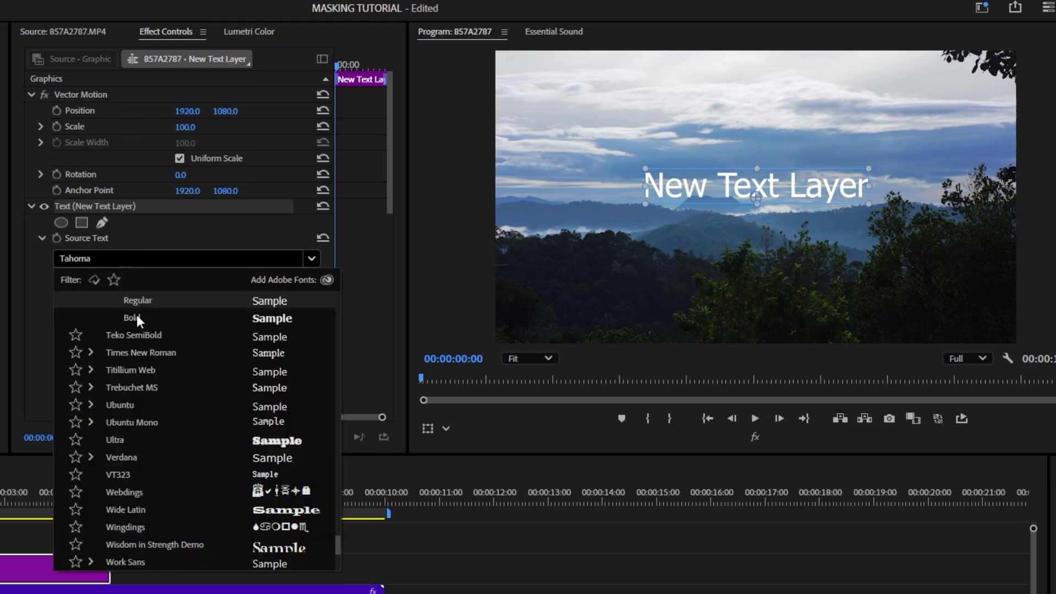
left_click(104, 259)
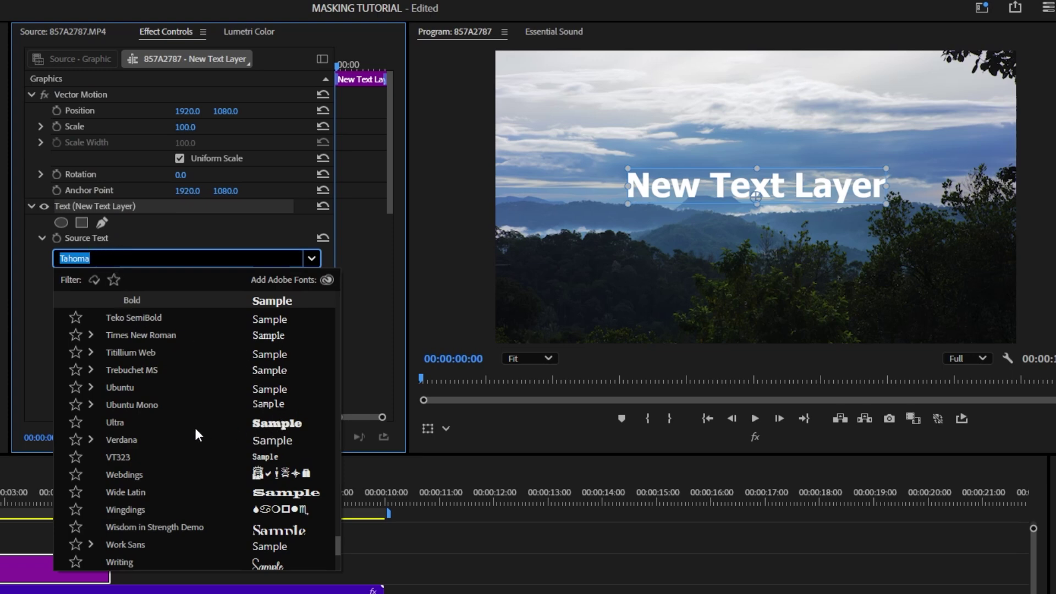
left_click(121, 421)
left_click(302, 259)
scroll(154, 546, "up", 10)
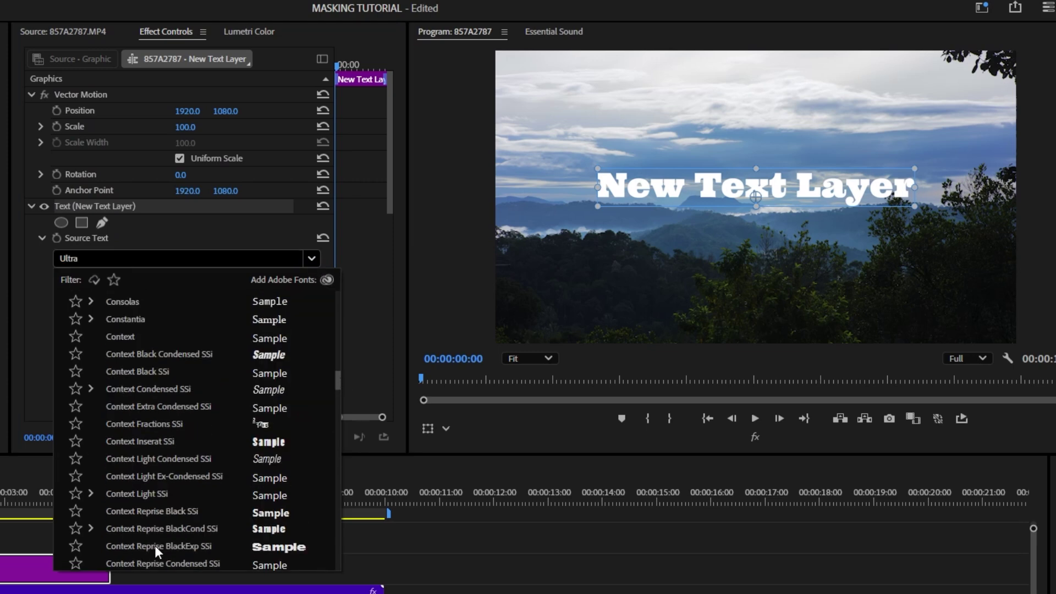
left_click(269, 545)
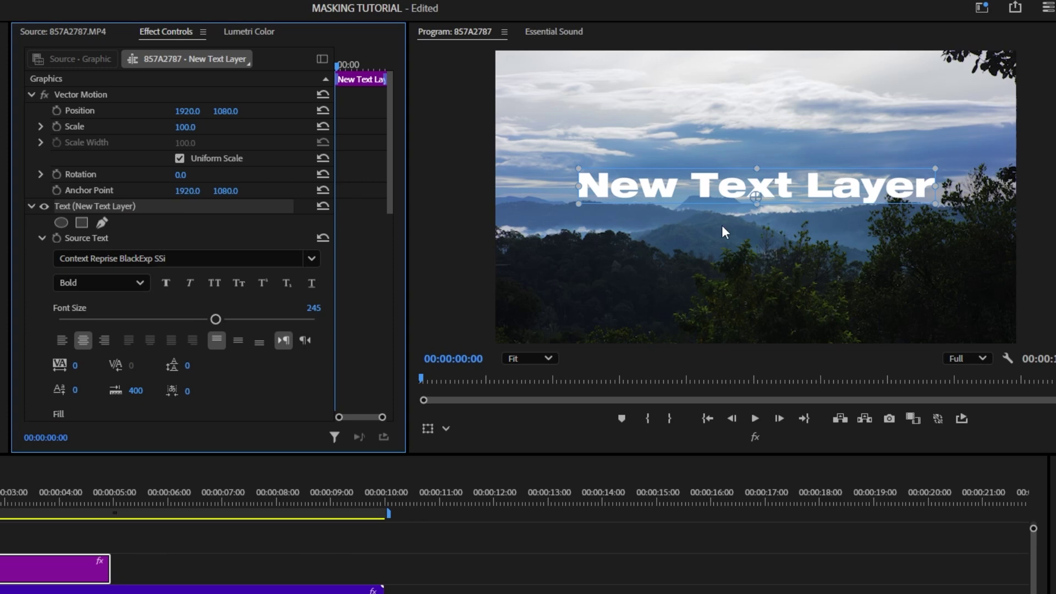
Enlarge the text layer to about 123% scale and replace its wording with MASKING
left_click(757, 169)
mouse_move(757, 169)
left_mouse_down()
mouse_move(757, 152)
mouse_move(757, 162)
left_mouse_up()
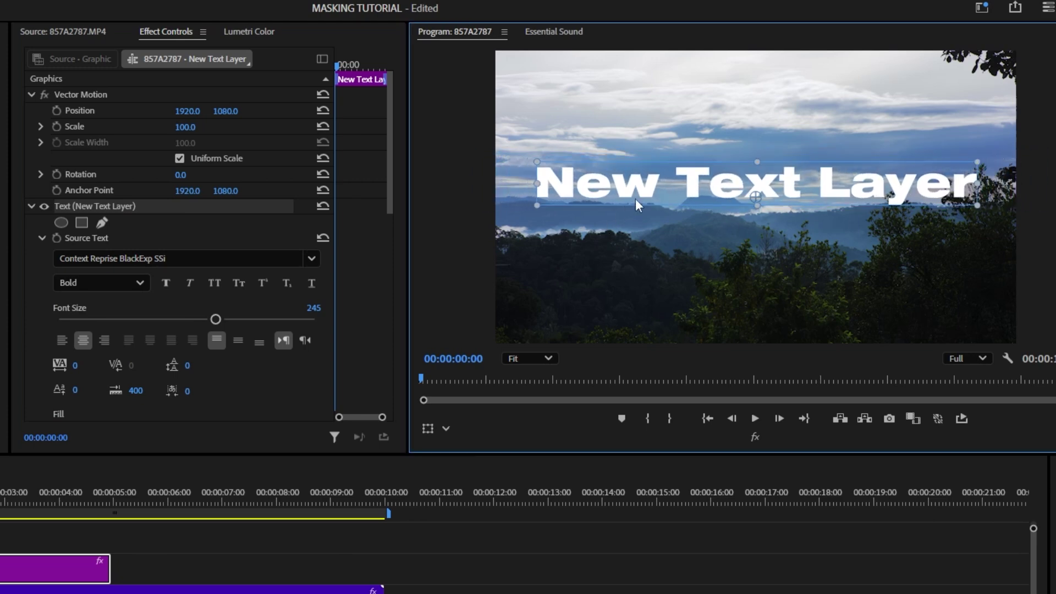
double_click(652, 184)
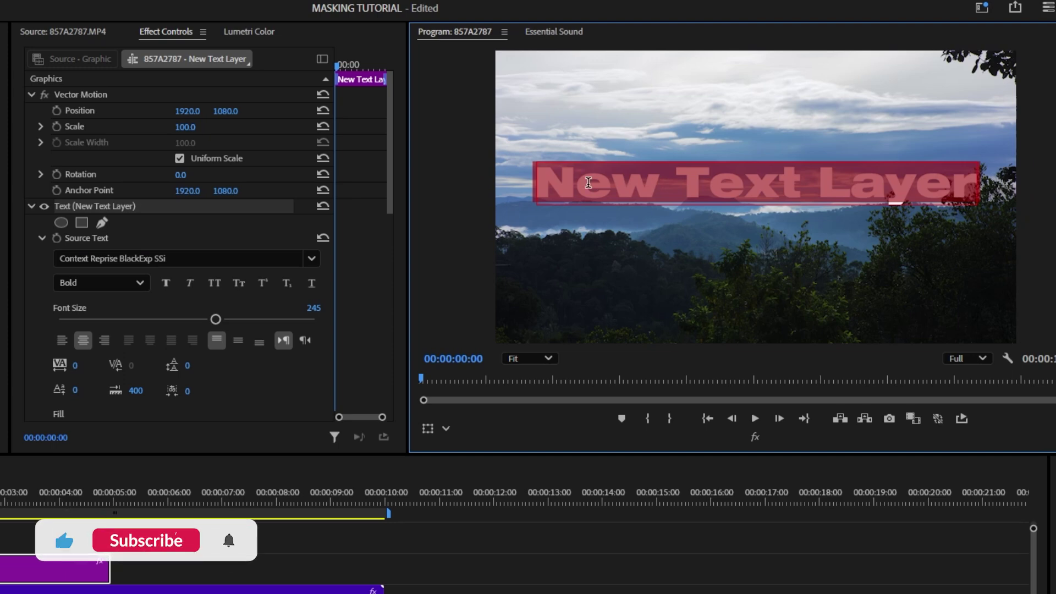
type("MASKING")
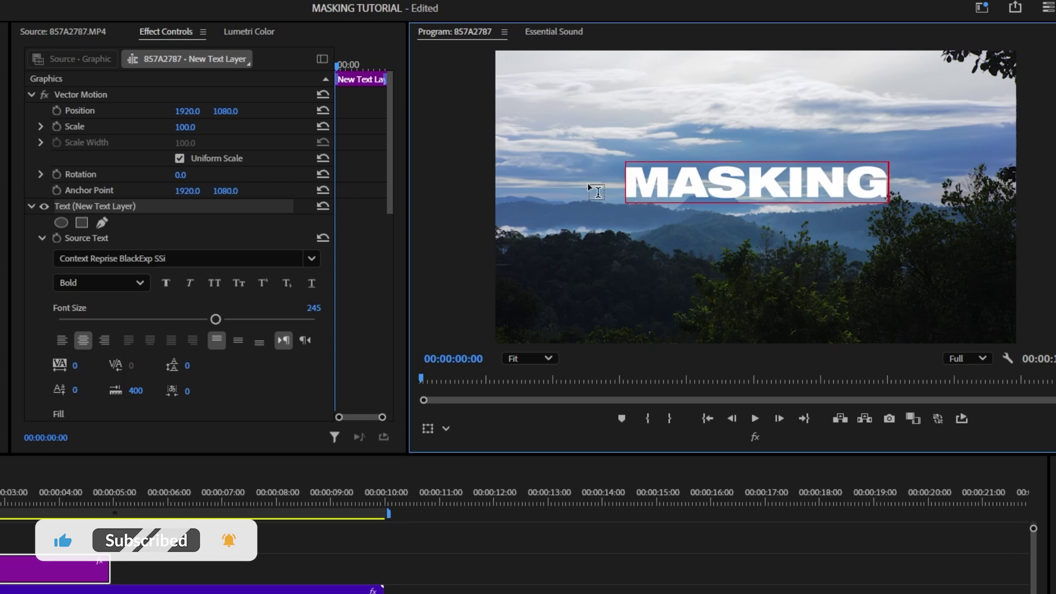
left_click(240, 383)
left_click(429, 539)
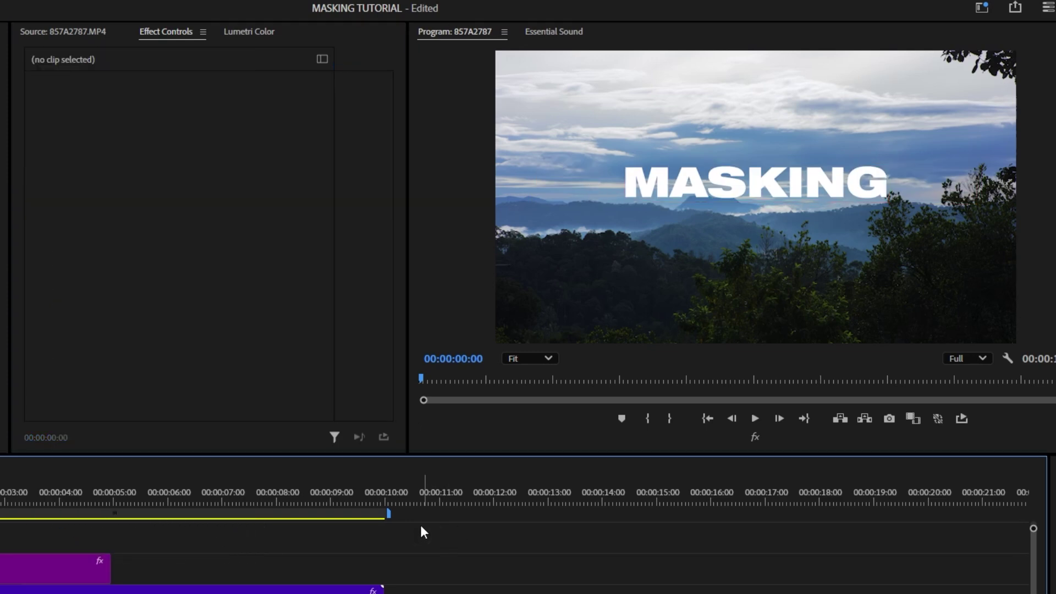
left_click(4, 557)
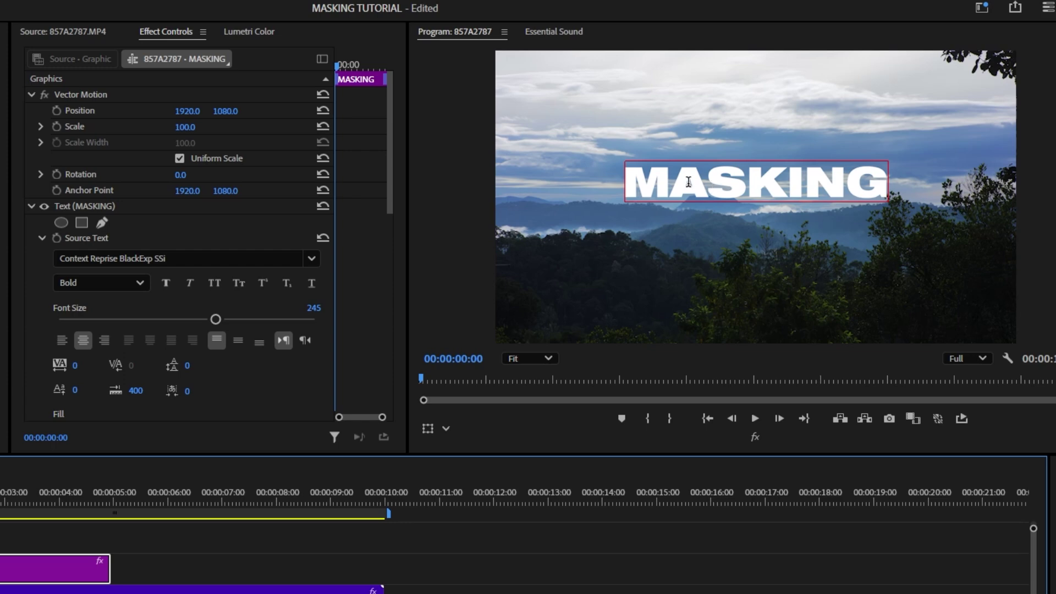
left_click(665, 181)
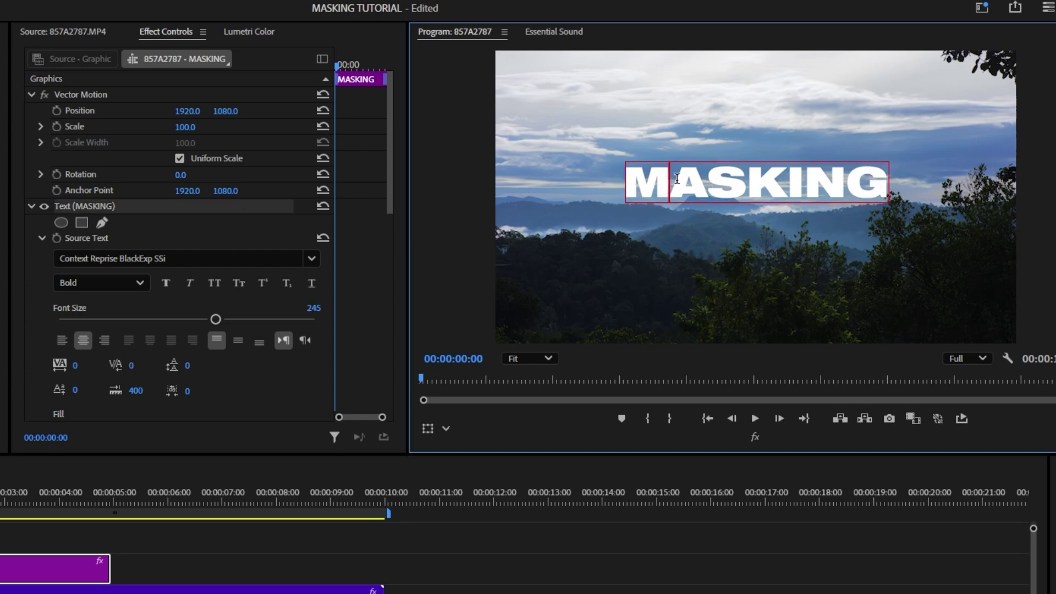
key("ctrl+a")
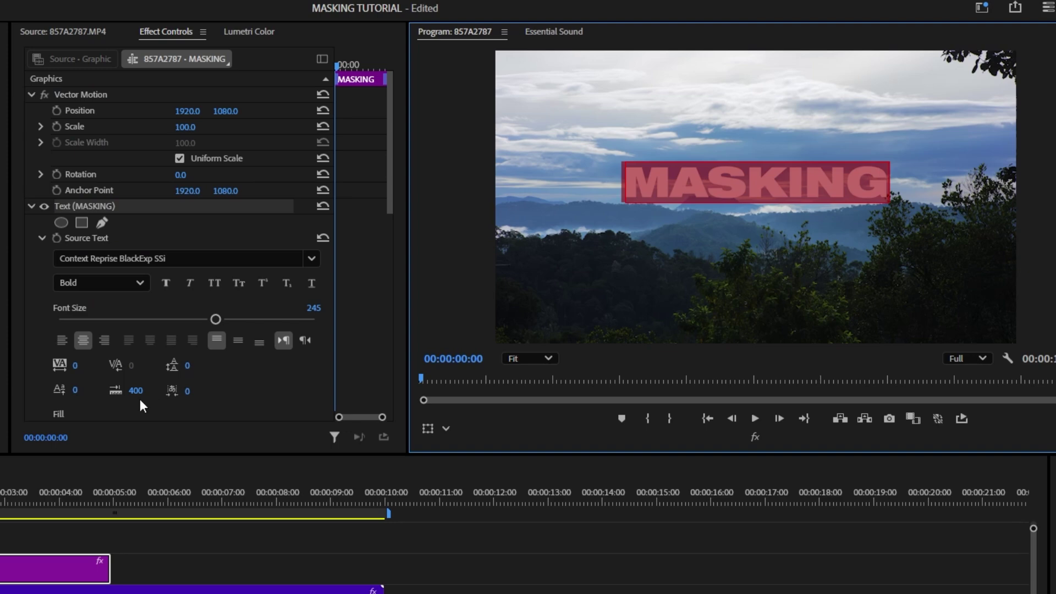
type("V")
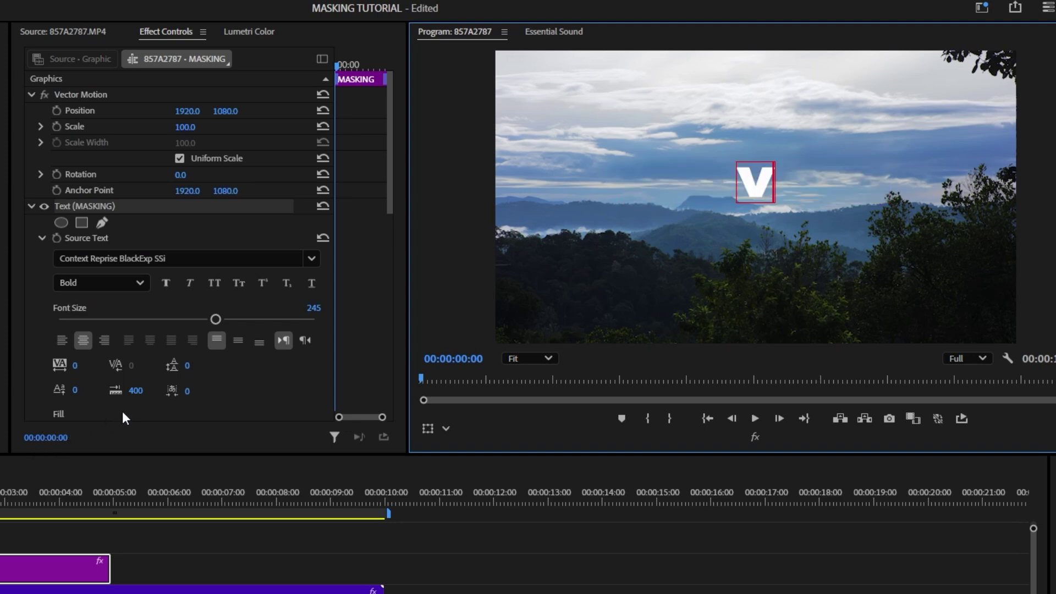
key("ctrl+z")
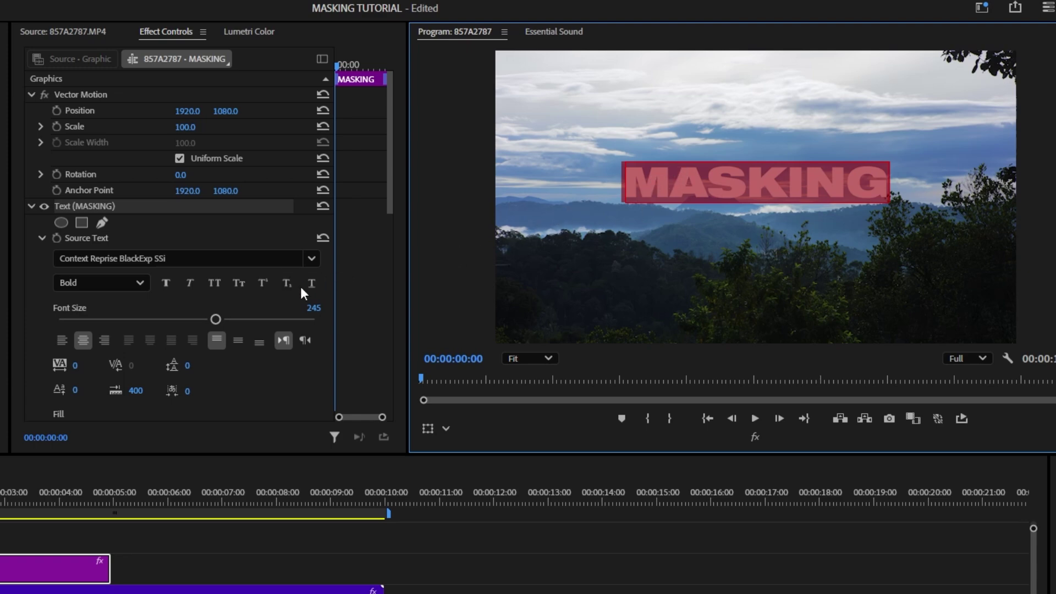
left_click(254, 386)
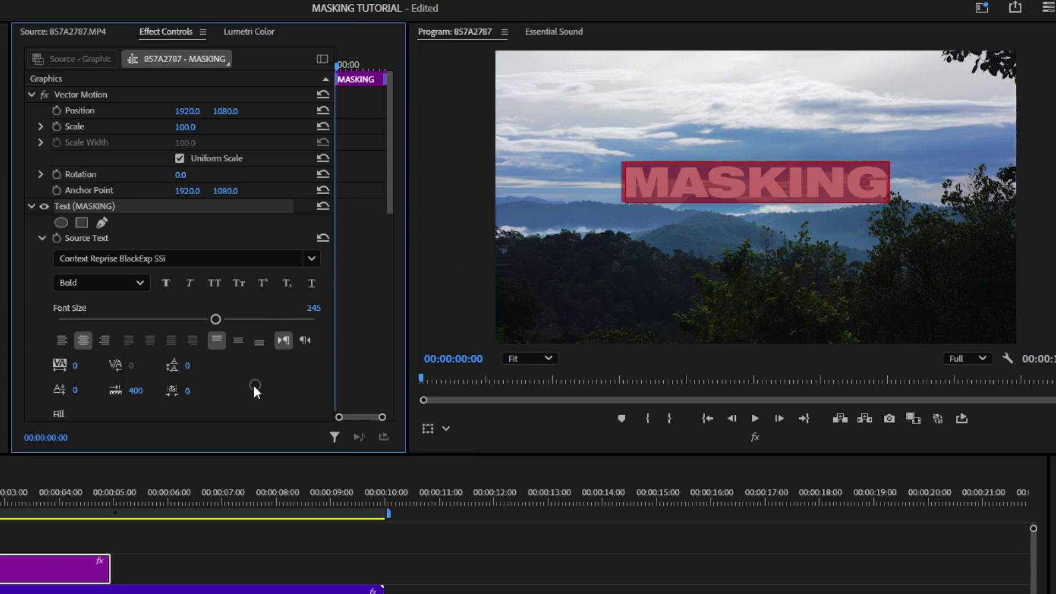
left_click(458, 557)
Increase the MASKING text's font size to 315
left_click(23, 569)
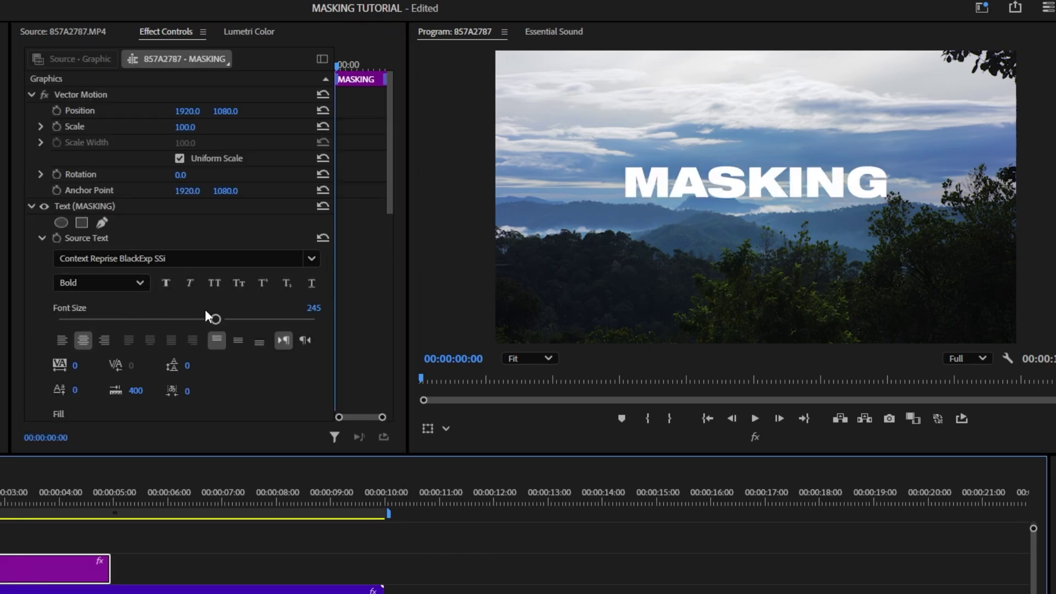
left_click(215, 319)
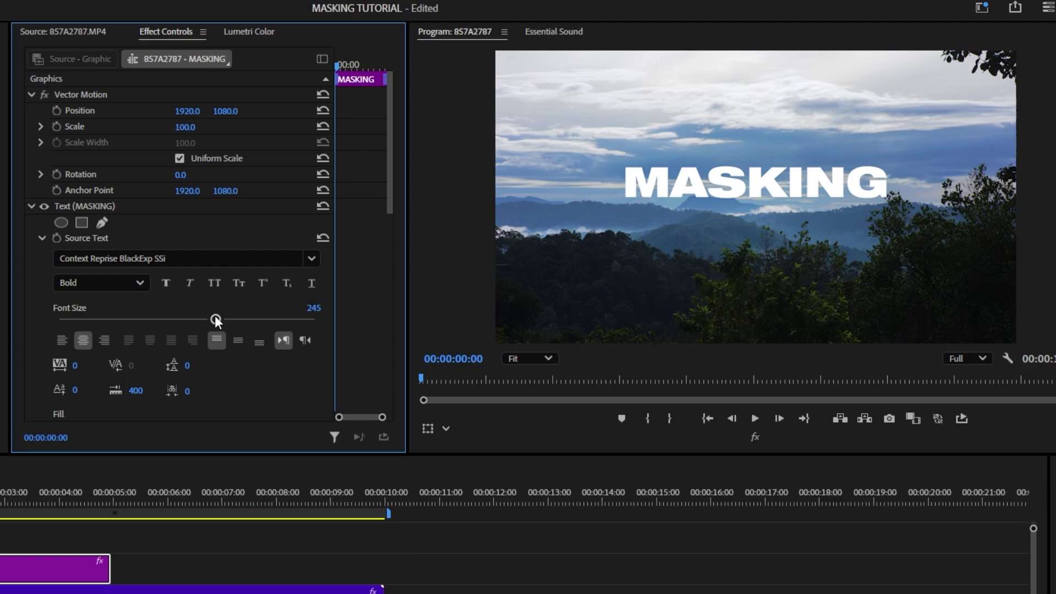
left_click_drag(216, 319, 260, 319)
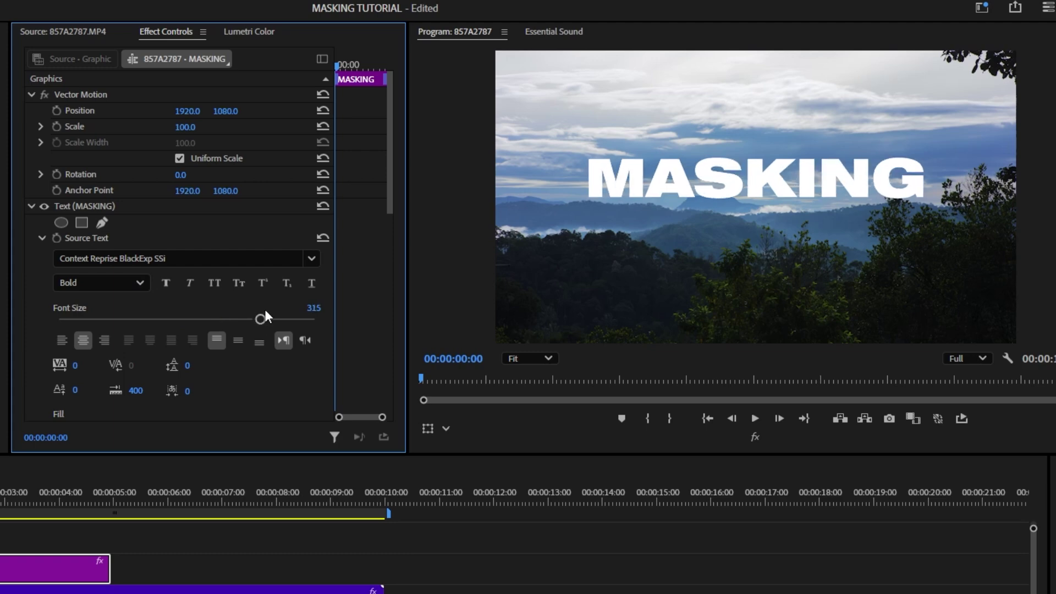
Move the MASKING text to position 1468, 1310 and stretch it to a scale height of 144 with Uniform Scale off
left_click(231, 112)
left_click_drag(390, 206, 323, 344)
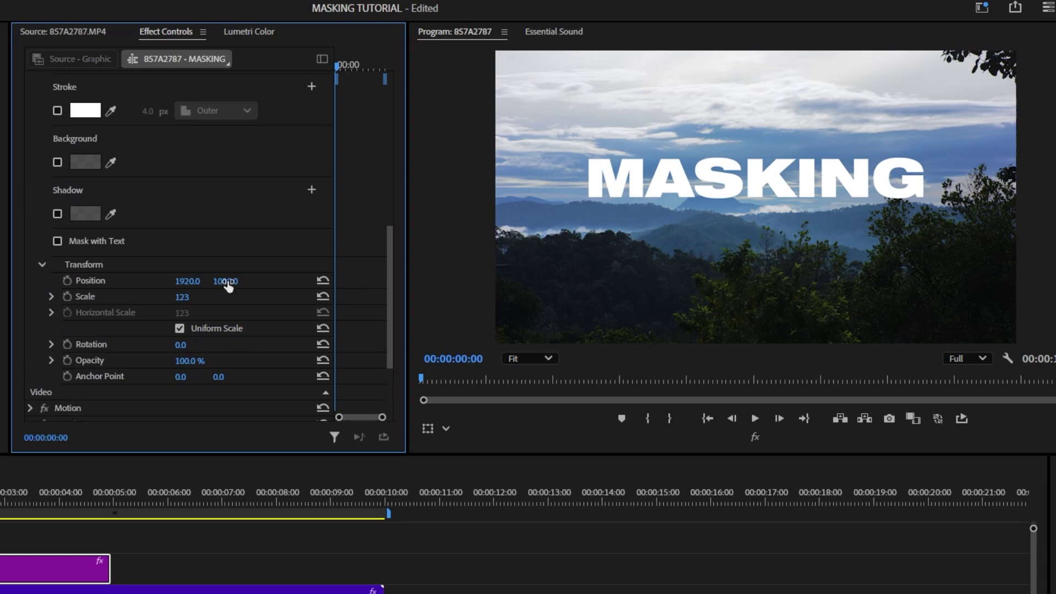
left_click_drag(228, 286, 144, 282)
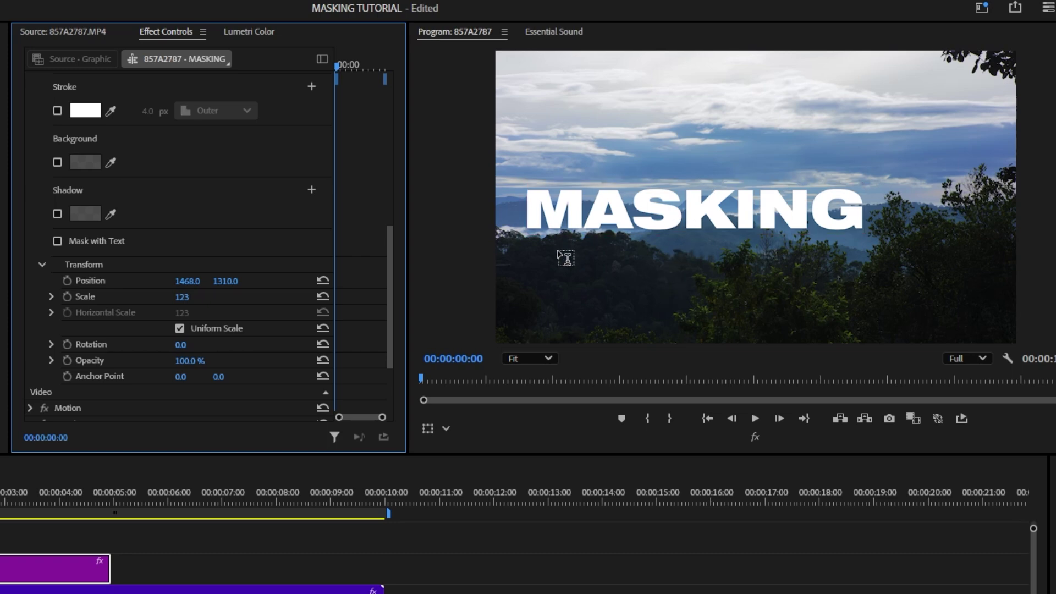
left_click(1, 568)
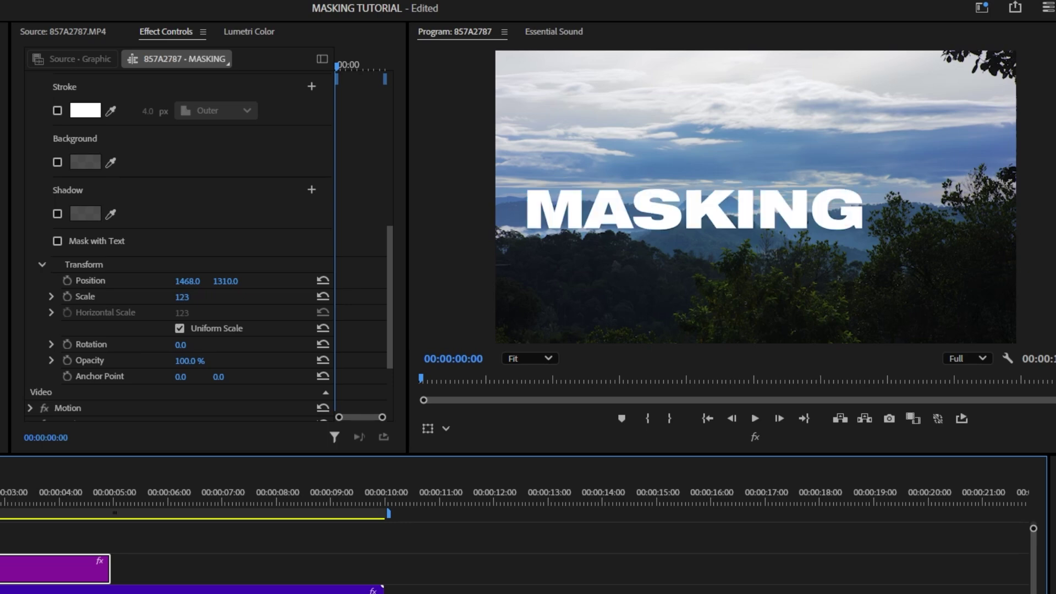
left_click_drag(389, 330, 336, 182)
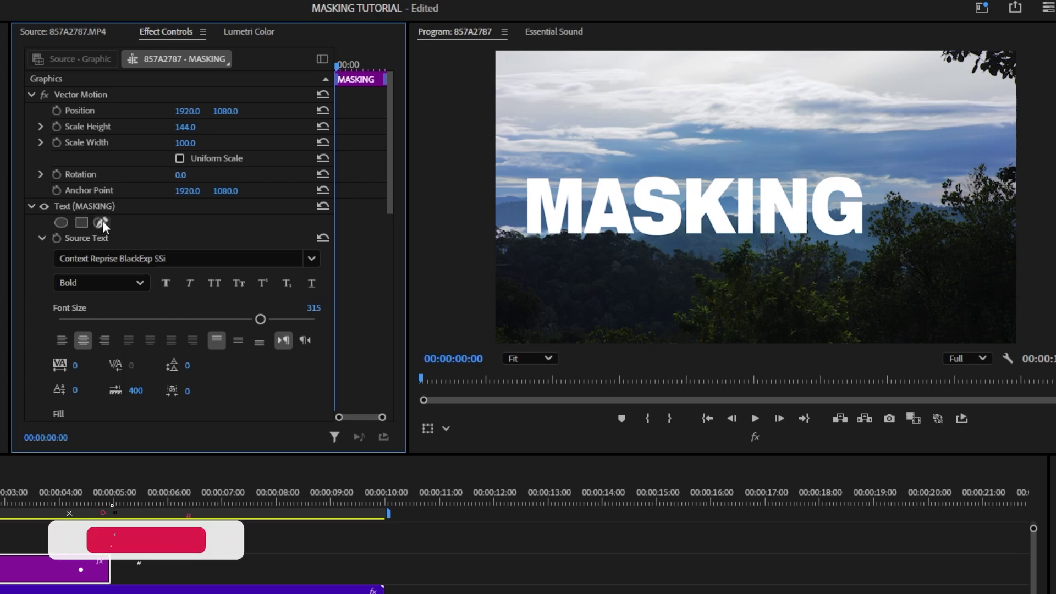
left_click(101, 222)
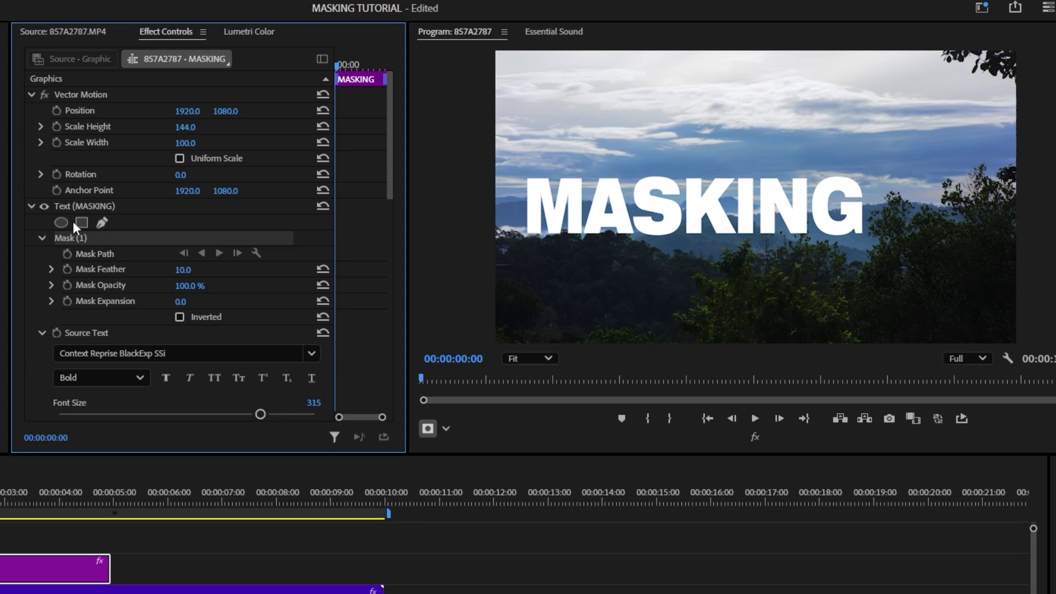
left_click(101, 222)
key("Delete")
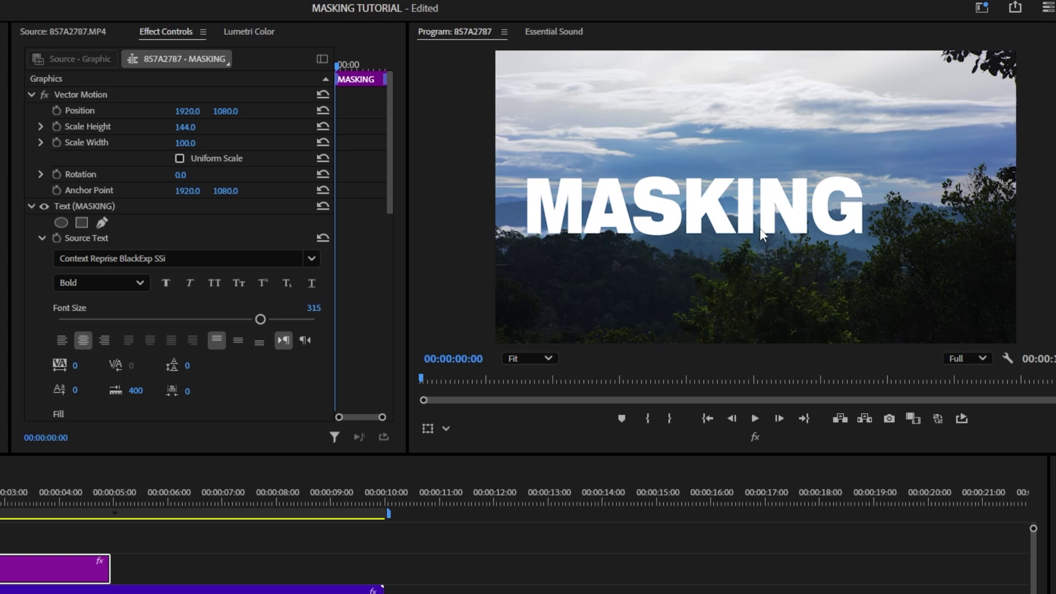
Draw a closed freeform mask on the MASKING text layer, cutting through the letters along the distant hills and looping below them
left_click(104, 221)
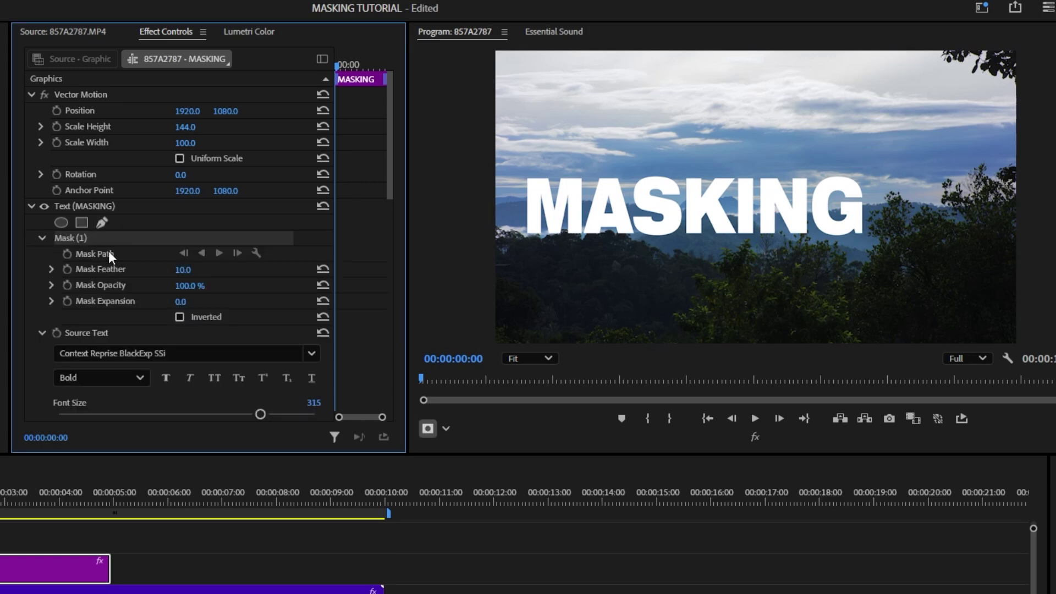
left_click(484, 227)
left_click(515, 221)
left_click(548, 210)
left_click(606, 206)
left_click(641, 215)
left_click(751, 211)
left_click(830, 212)
left_click(896, 236)
left_click(849, 259)
left_click(785, 269)
left_click(703, 274)
left_click(599, 273)
left_click(539, 261)
left_click(491, 251)
left_click(484, 227)
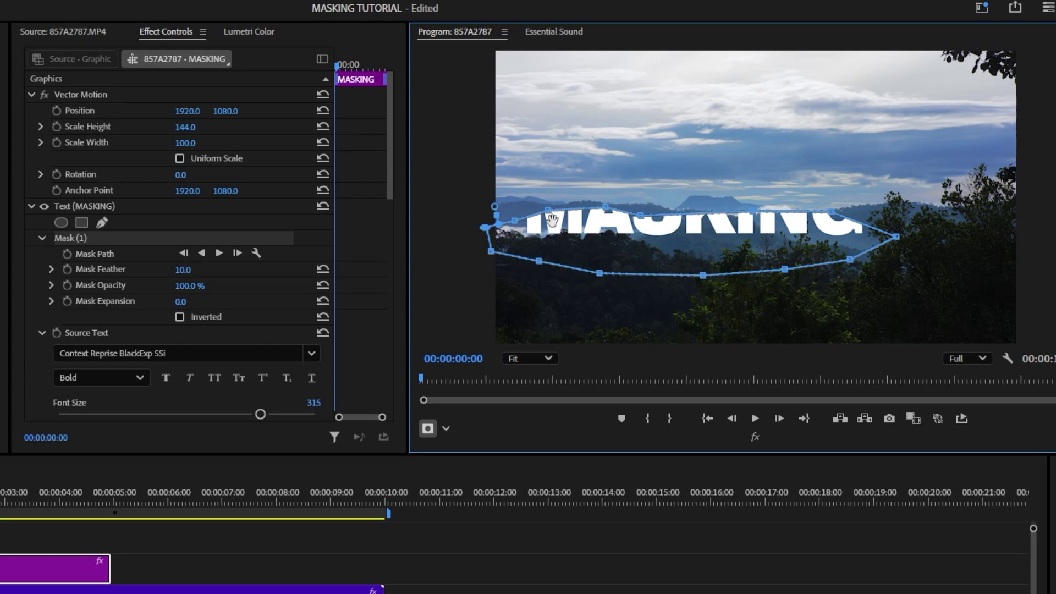
Check the masked text without the mask outline, and delete the mask from the MASKING text layer
left_click(79, 589)
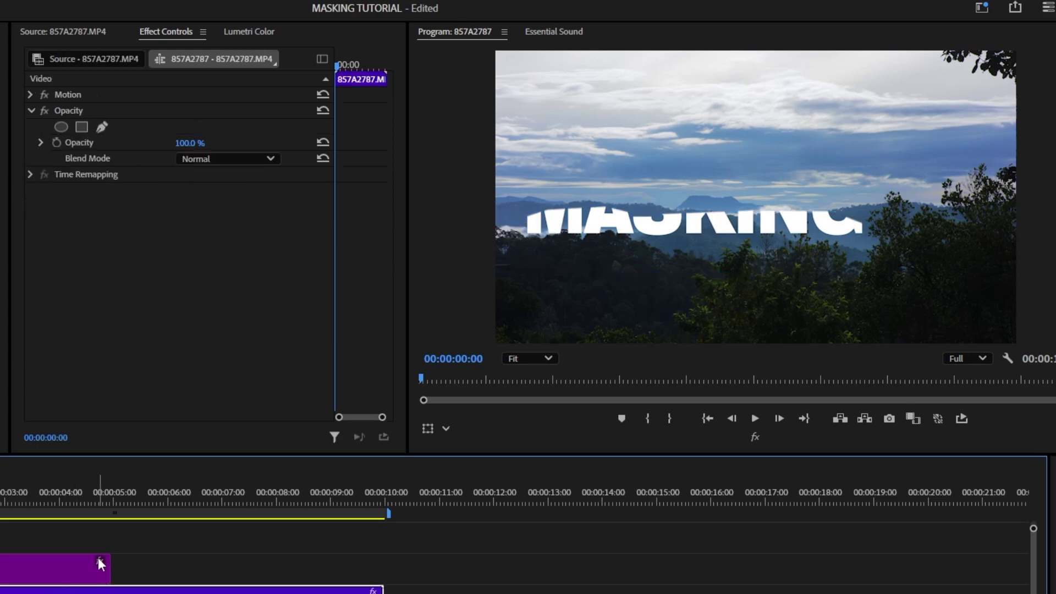
left_click(83, 568)
left_click(85, 238)
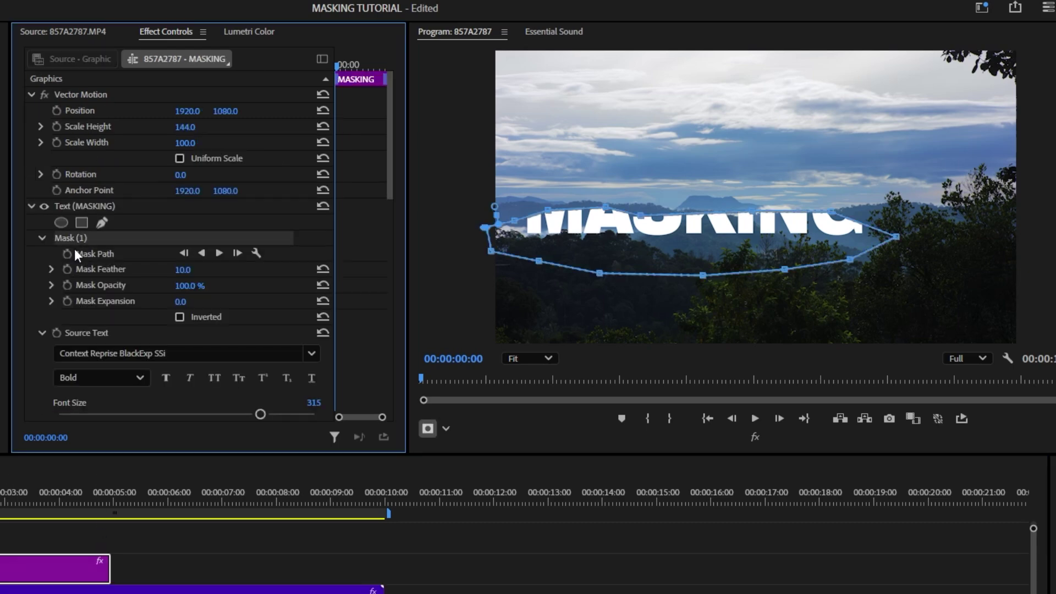
key("Delete")
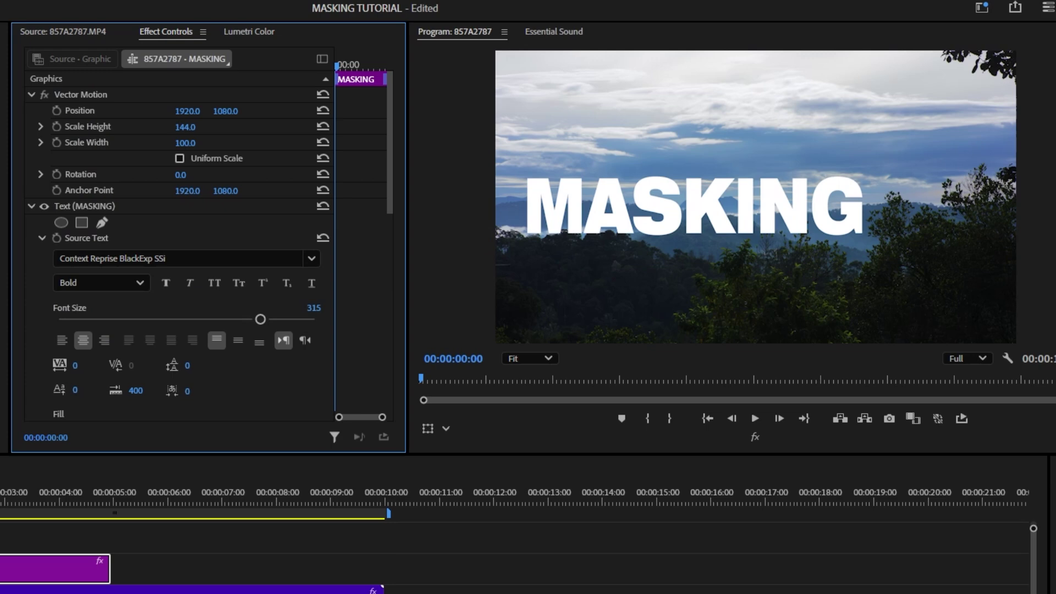
Hide the MASKING text layer and select the 857A2787.MP4 clip on V1
left_click(0, 568)
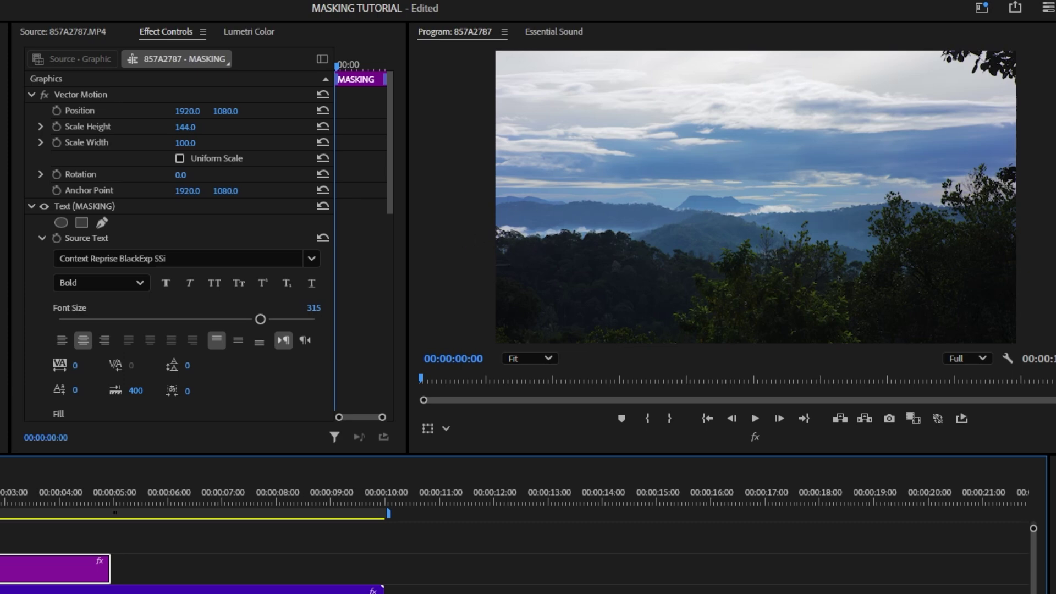
left_click(192, 590)
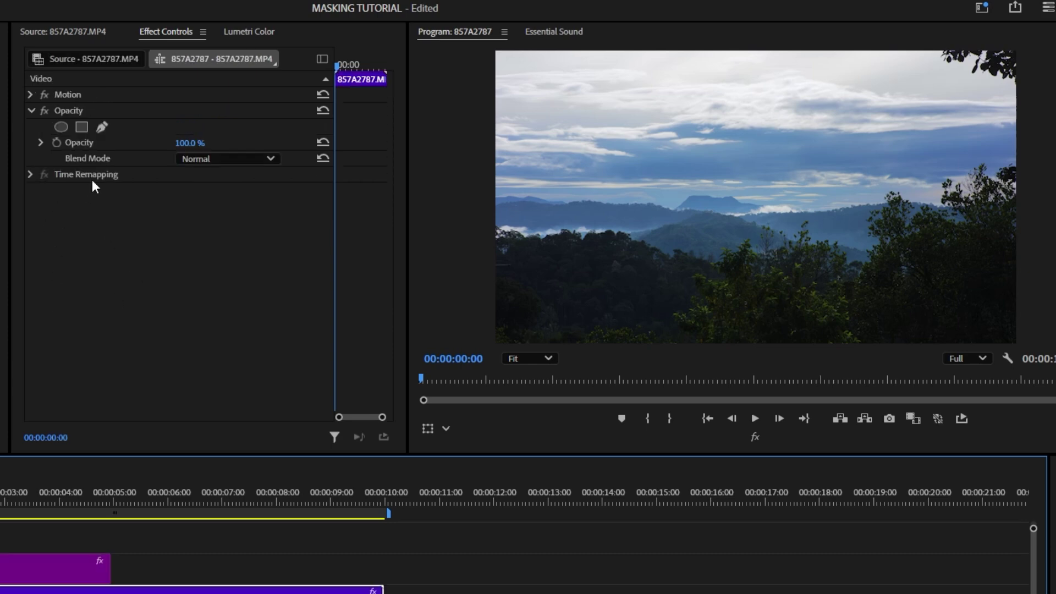
Start a freeform opacity mask on the 857A2787.MP4 clip and show the MASKING title layer again as a reference
left_click(101, 126)
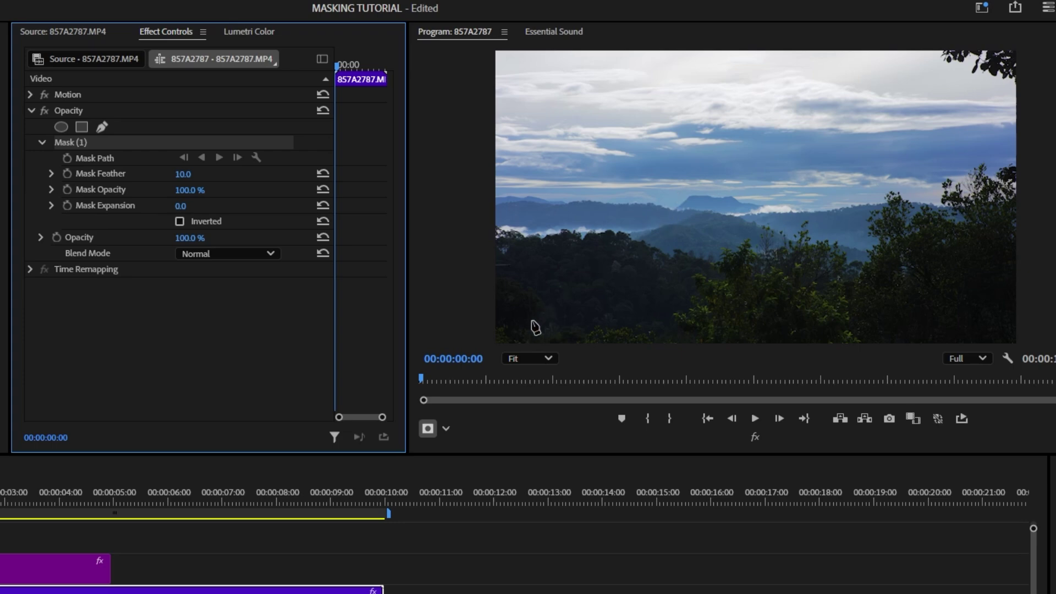
left_click(547, 358)
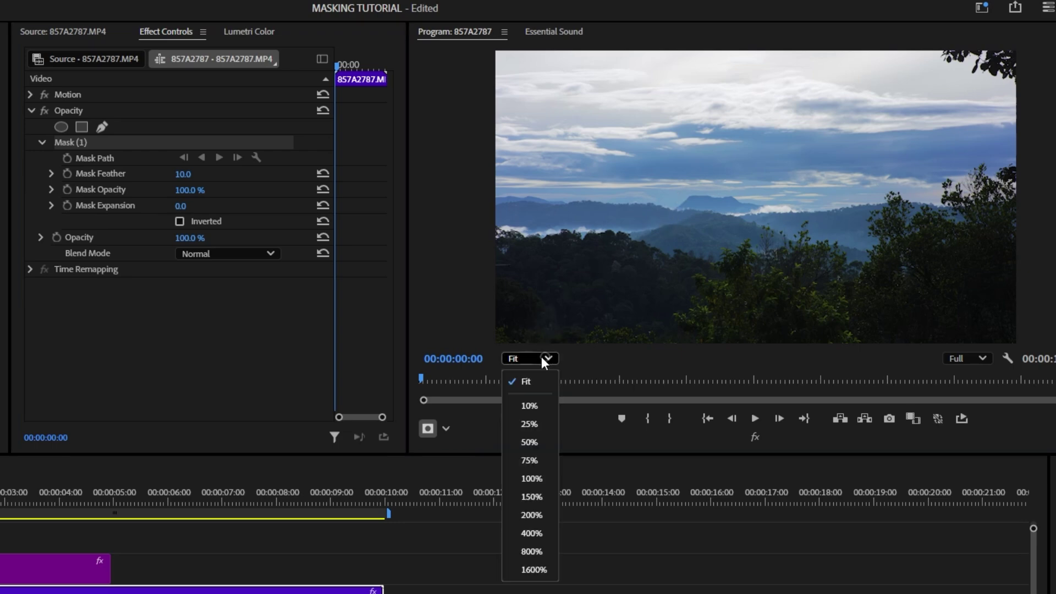
left_click(534, 509)
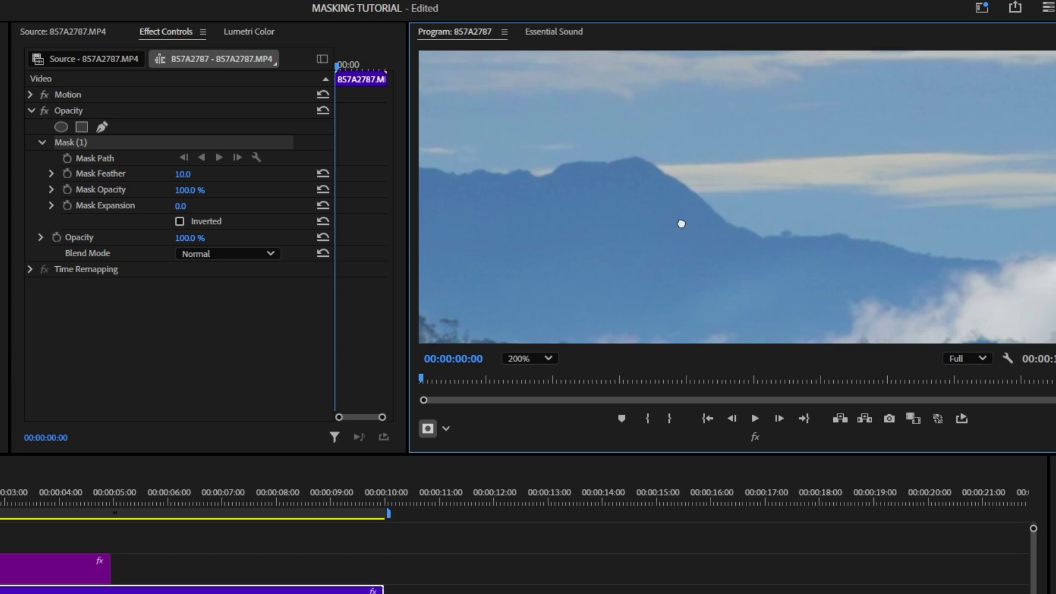
left_click_drag(681, 224, 1051, 107)
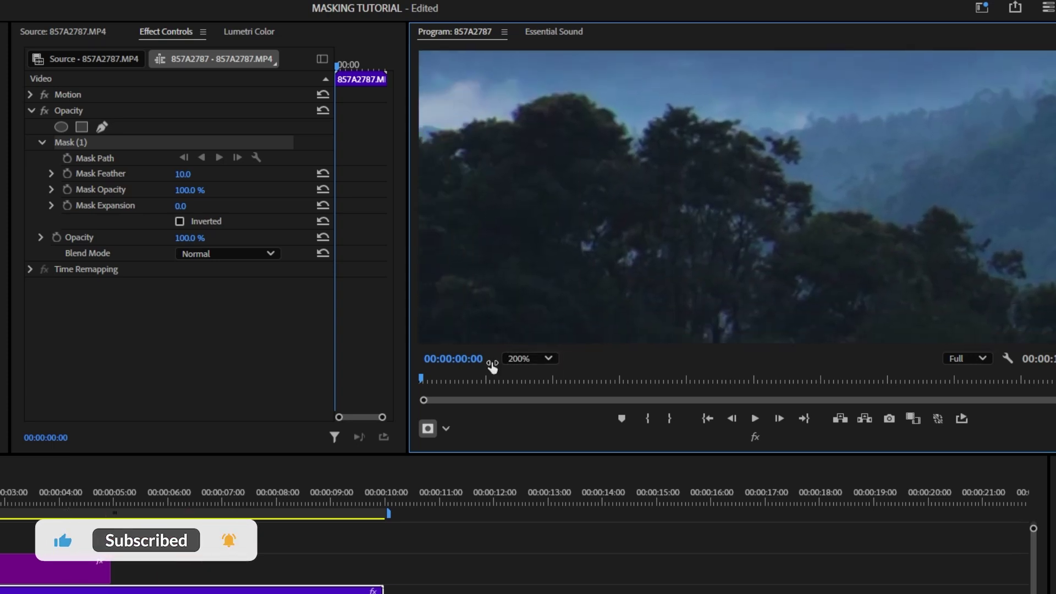
left_click(520, 358)
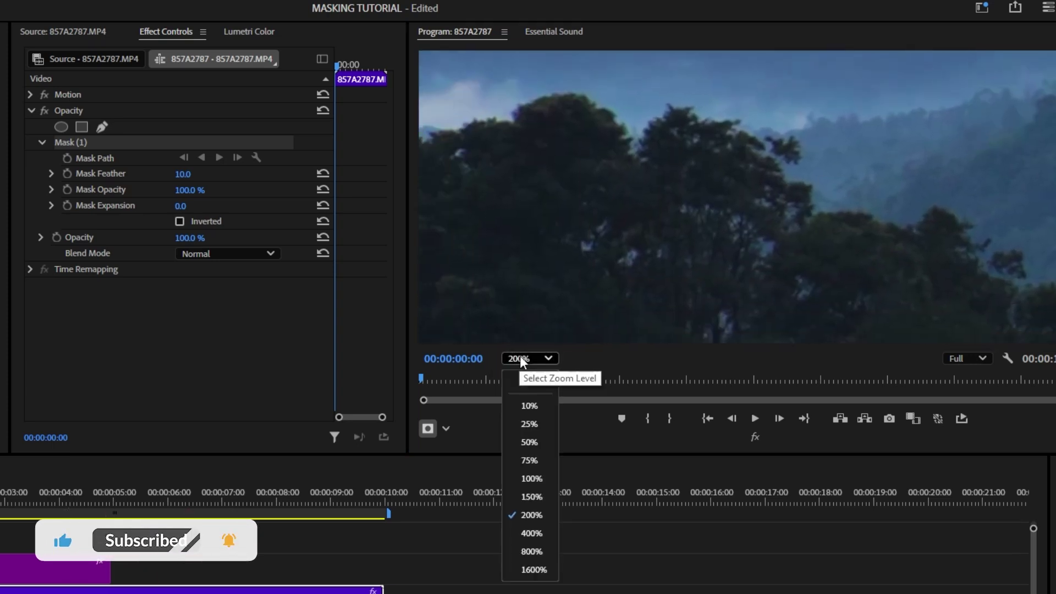
left_click(536, 442)
left_click_drag(598, 230, 579, 280)
left_click(1, 569)
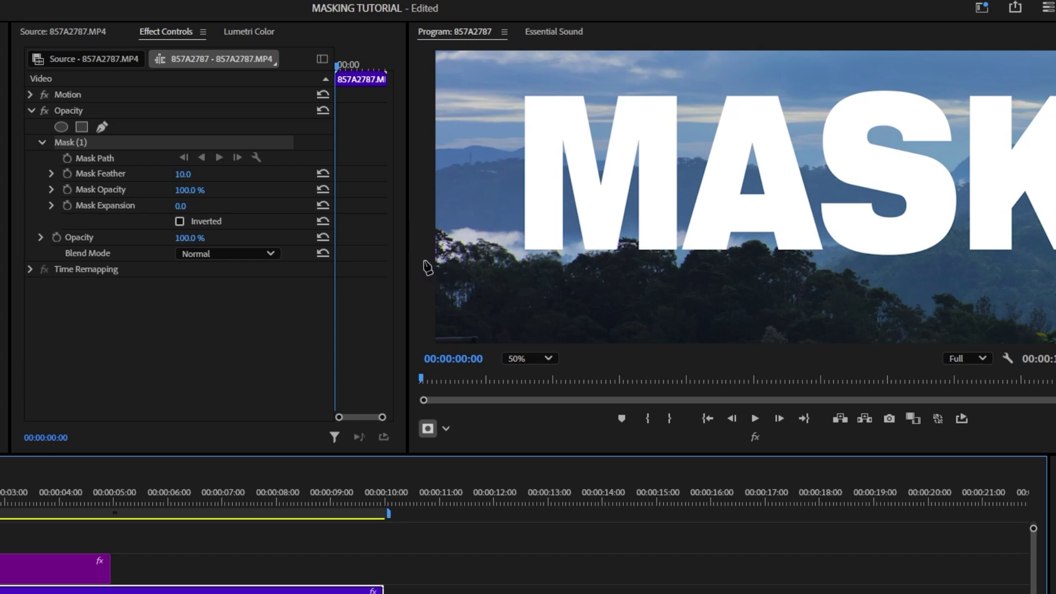
Trace the mask from outside the frame's left edge along the dark treetops, hide the title, and pull the last point onto the treeline
left_click(421, 231)
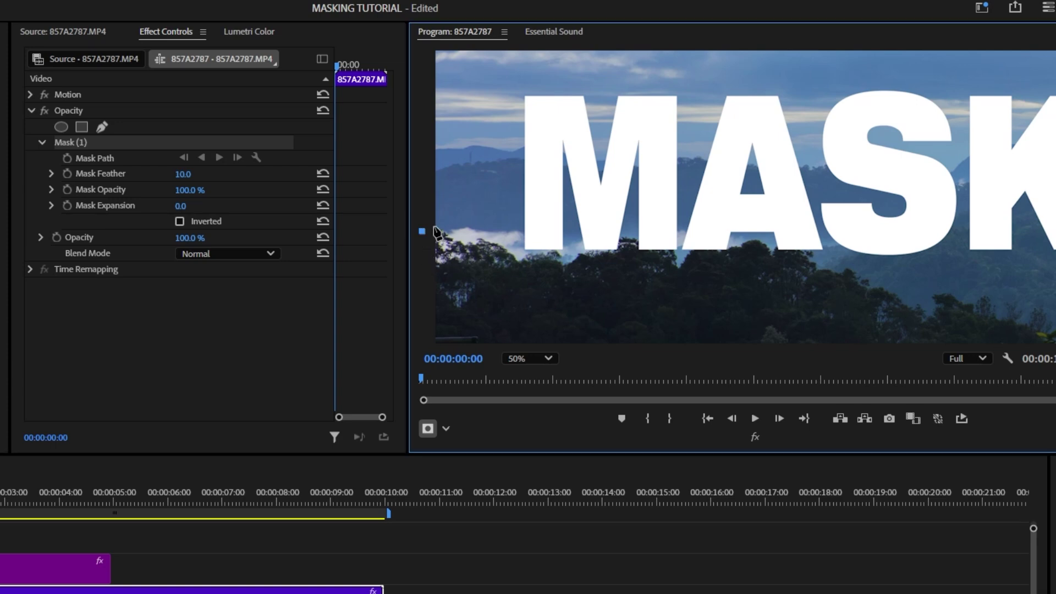
left_click(442, 228)
left_click(466, 243)
left_click(483, 239)
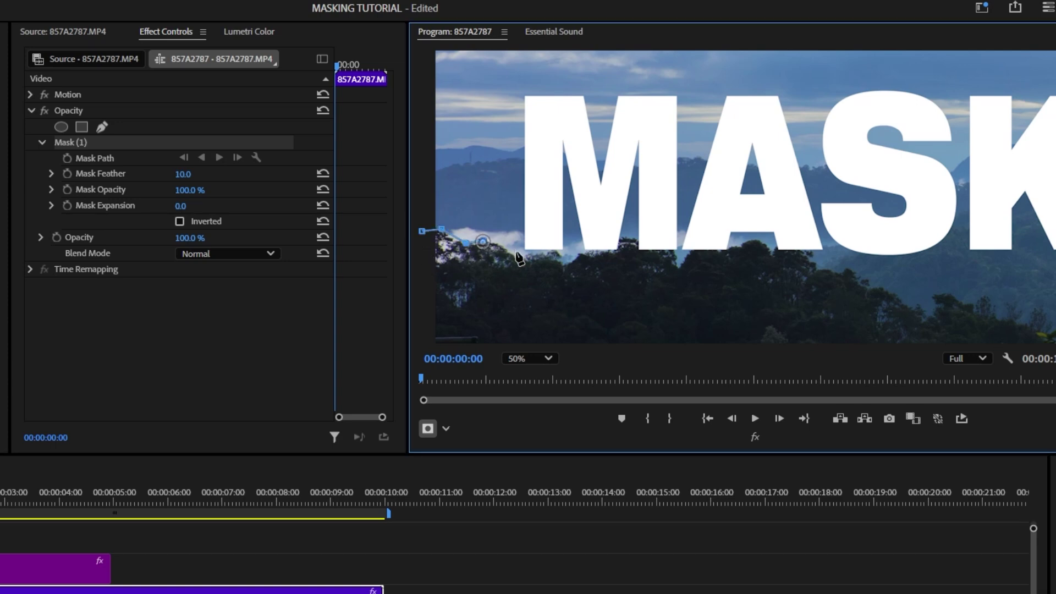
left_click(535, 255)
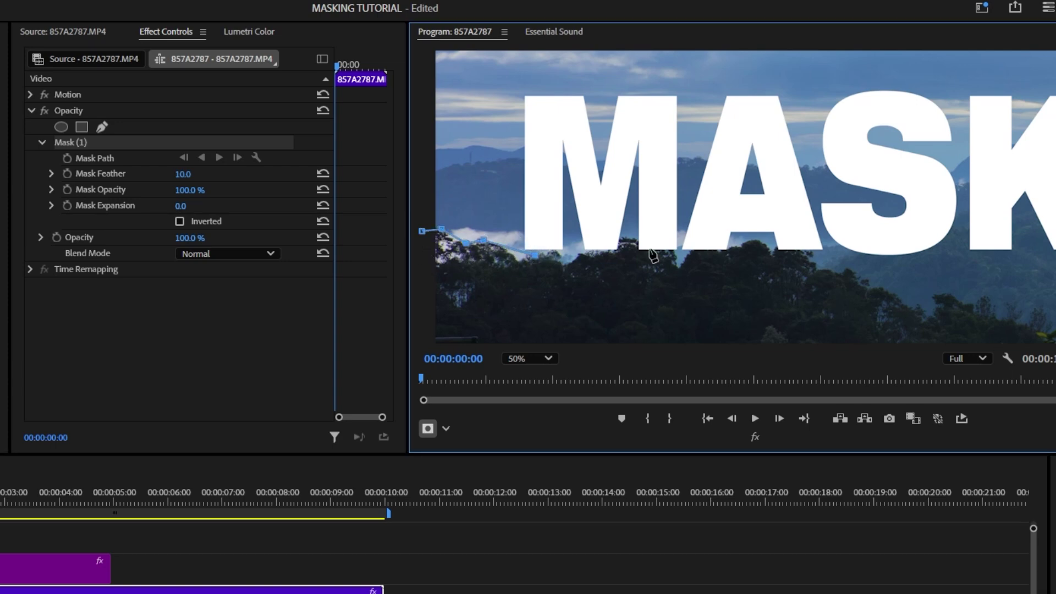
left_click(558, 260)
left_click(583, 254)
left_click_drag(613, 246, 627, 235)
left_click(643, 243)
left_click(673, 249)
left_click(692, 248)
left_click(711, 240)
left_click(726, 245)
left_click(758, 240)
left_click(778, 243)
left_click(811, 240)
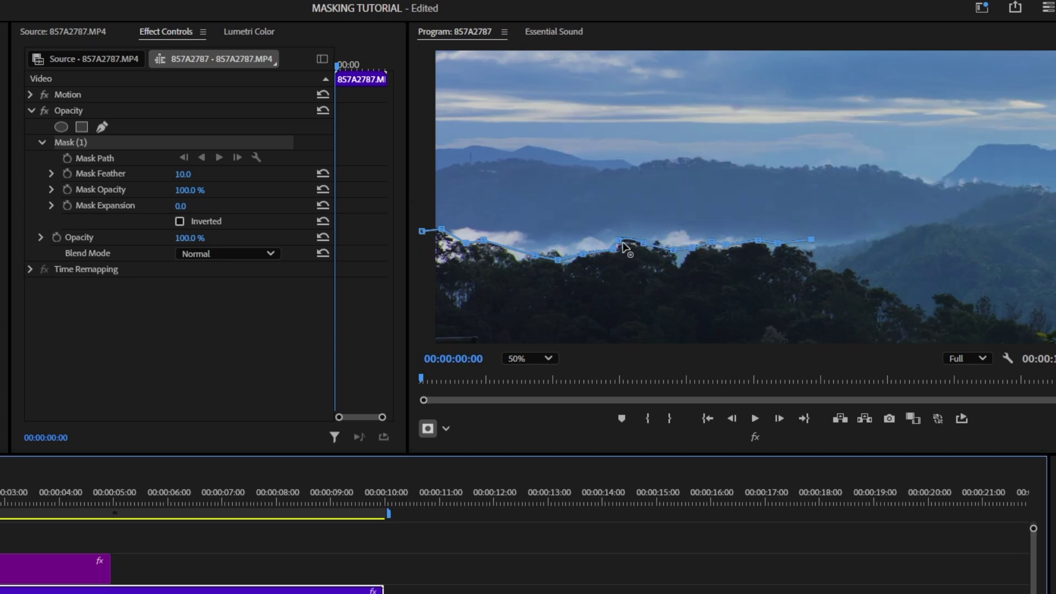
left_click(812, 246)
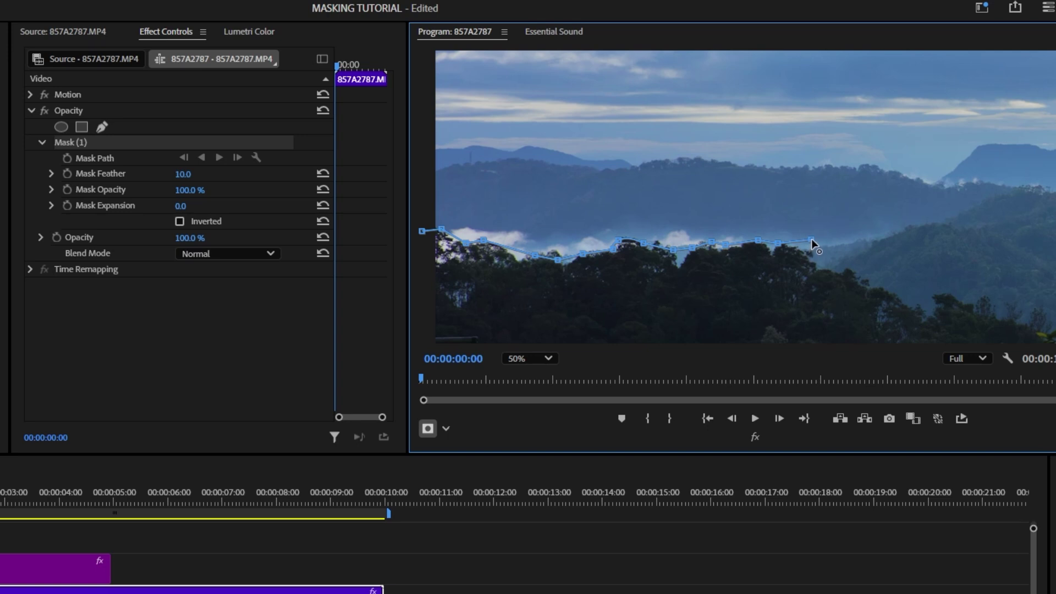
left_click_drag(811, 240, 799, 249)
Continue the mask path up the ridge of the central hill, over its peak and down the far slope to the thin tree
left_click(849, 243)
left_click(874, 238)
left_click(899, 230)
left_click(916, 225)
left_click(940, 221)
left_click(960, 216)
left_click(979, 204)
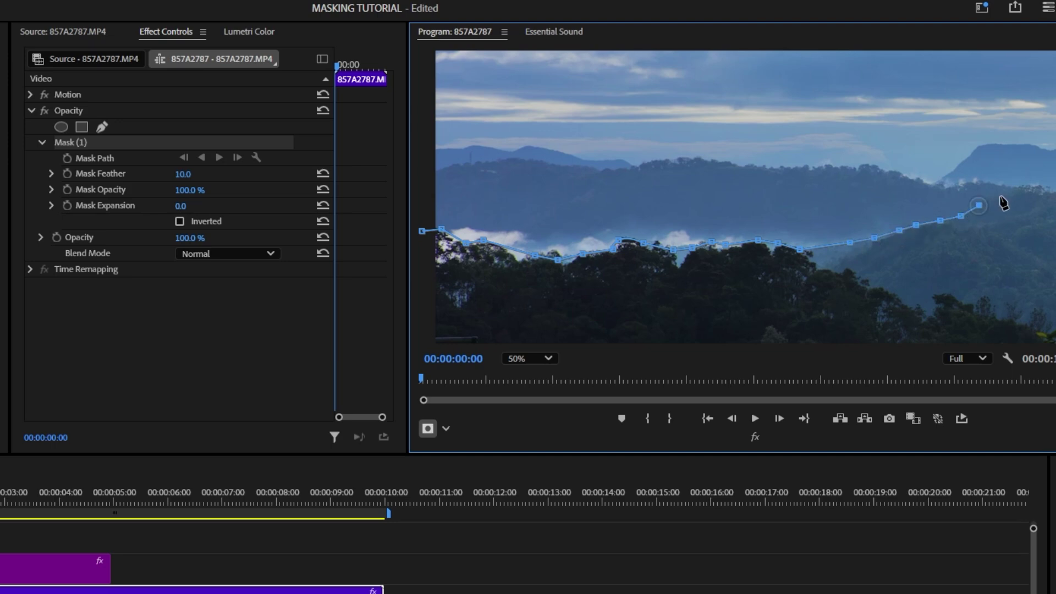
left_click(1019, 189)
left_click(1048, 190)
left_click_drag(823, 184, 478, 193)
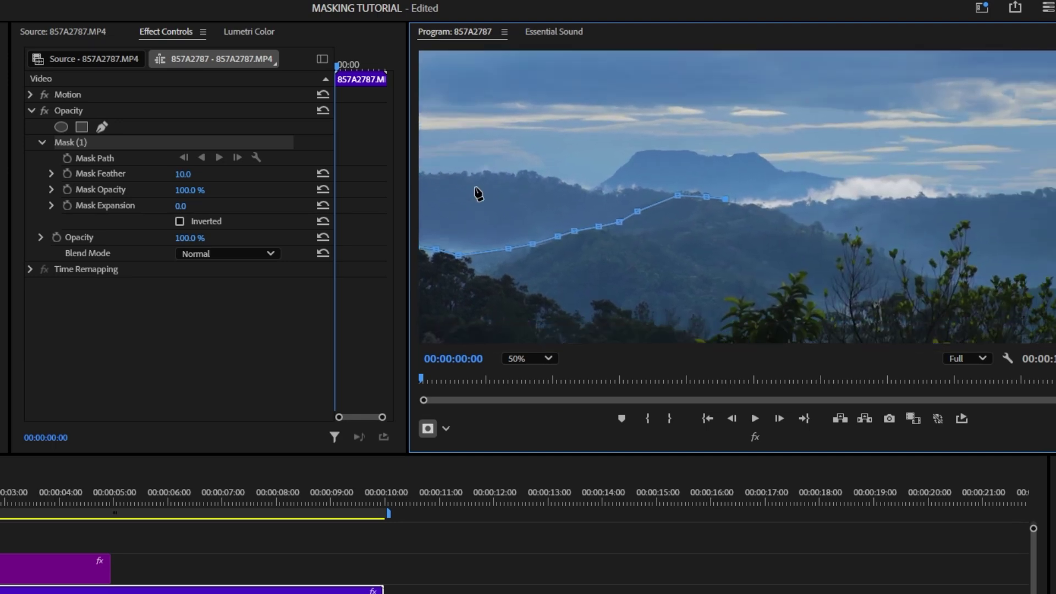
left_click(742, 202)
left_click(769, 208)
left_click(785, 215)
left_click(802, 220)
left_click(814, 226)
left_click(832, 230)
left_click(855, 235)
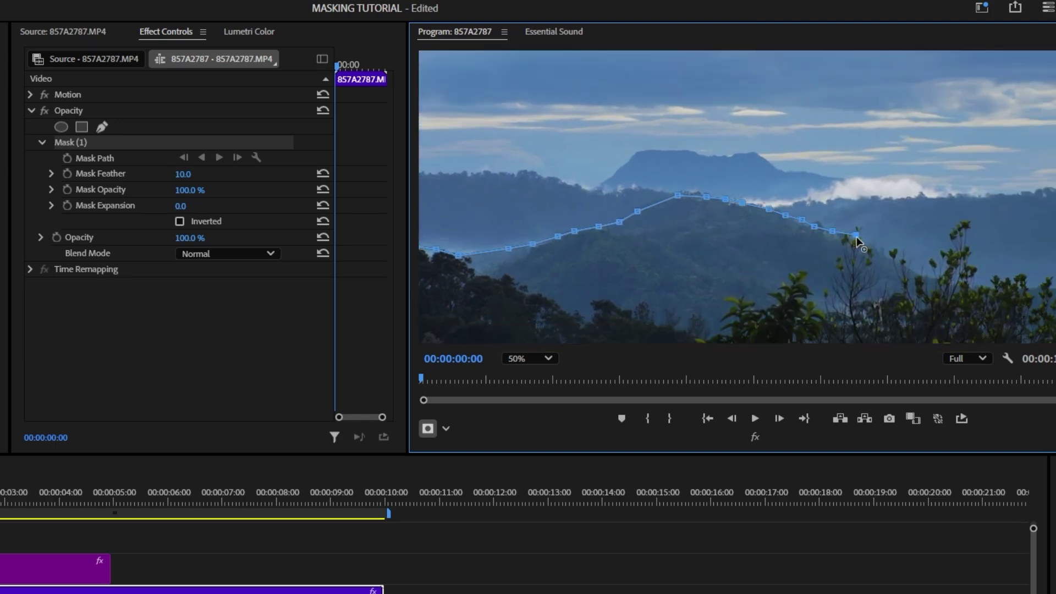
Extend the mask path past the thin tree, loop it back through the sky above the hills, and close it at the starting point
left_click(899, 260)
left_click(922, 271)
left_click(949, 273)
left_click(988, 272)
left_click(1034, 262)
left_click(1045, 184)
left_click(1044, 126)
left_click(878, 76)
left_click(796, 59)
left_click(709, 55)
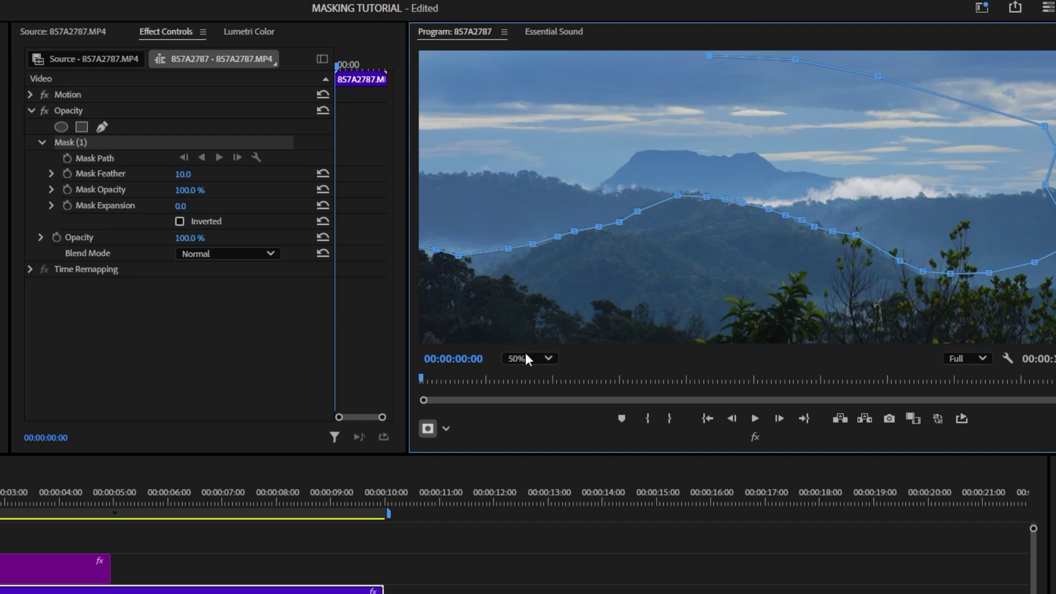
left_click(544, 360)
left_click(533, 379)
left_click(668, 149)
left_click(587, 149)
left_click(544, 145)
left_click(485, 150)
left_click(450, 168)
left_click(460, 192)
left_click(490, 226)
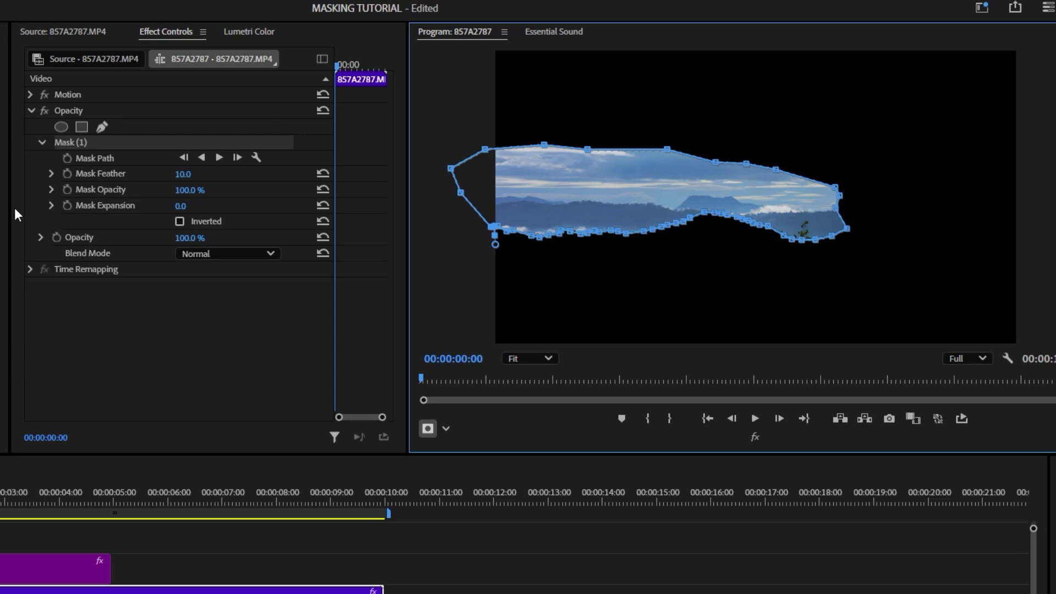
Cut the mask from the 857A2787.MP4 clip and paste it onto the MASKING text layer
left_click(67, 141)
right_click(66, 141)
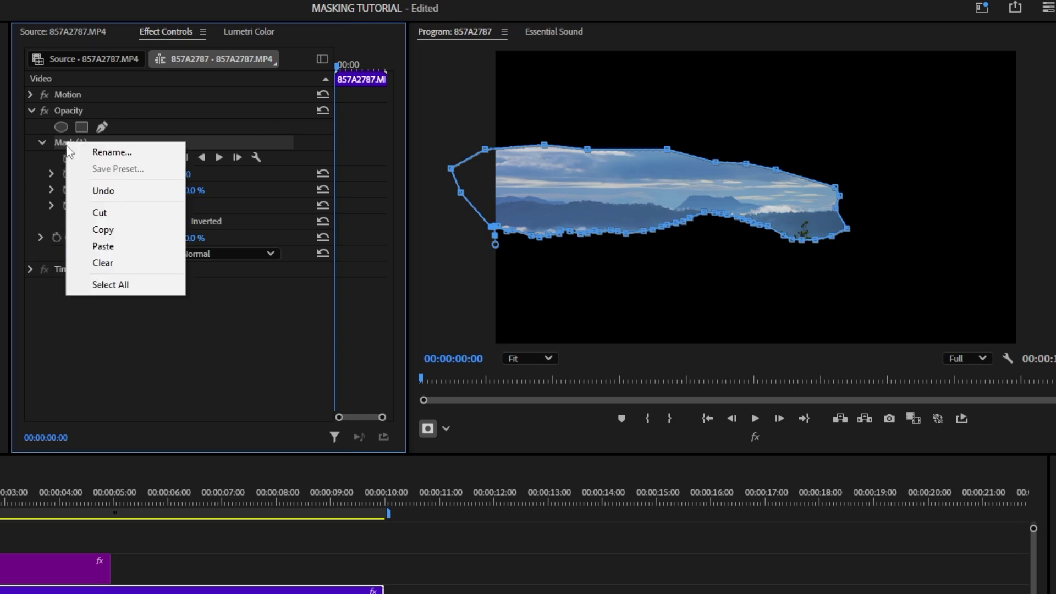
left_click(104, 215)
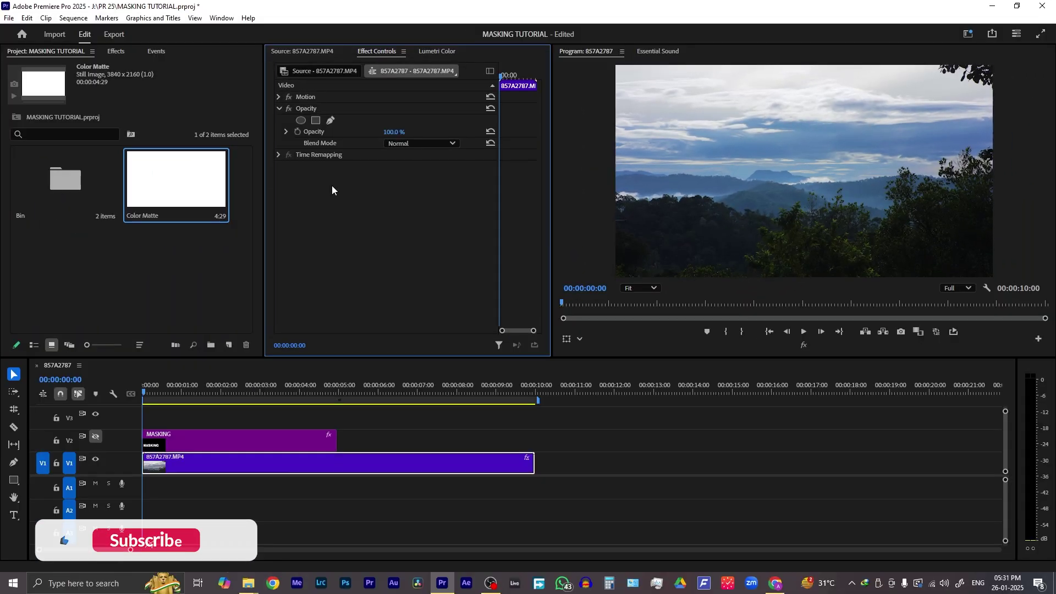
left_click(229, 437)
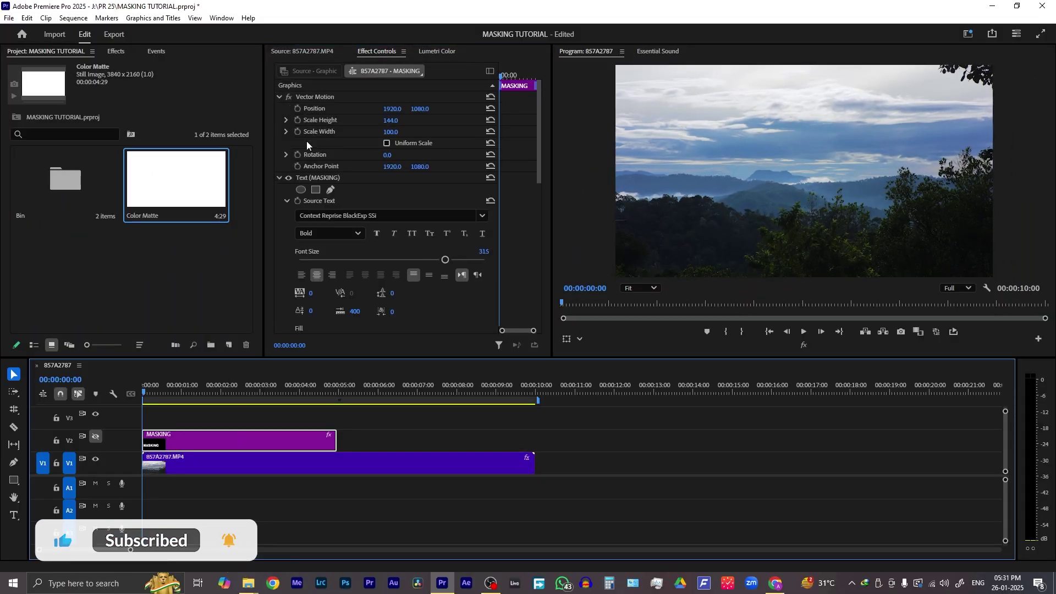
left_click(314, 180)
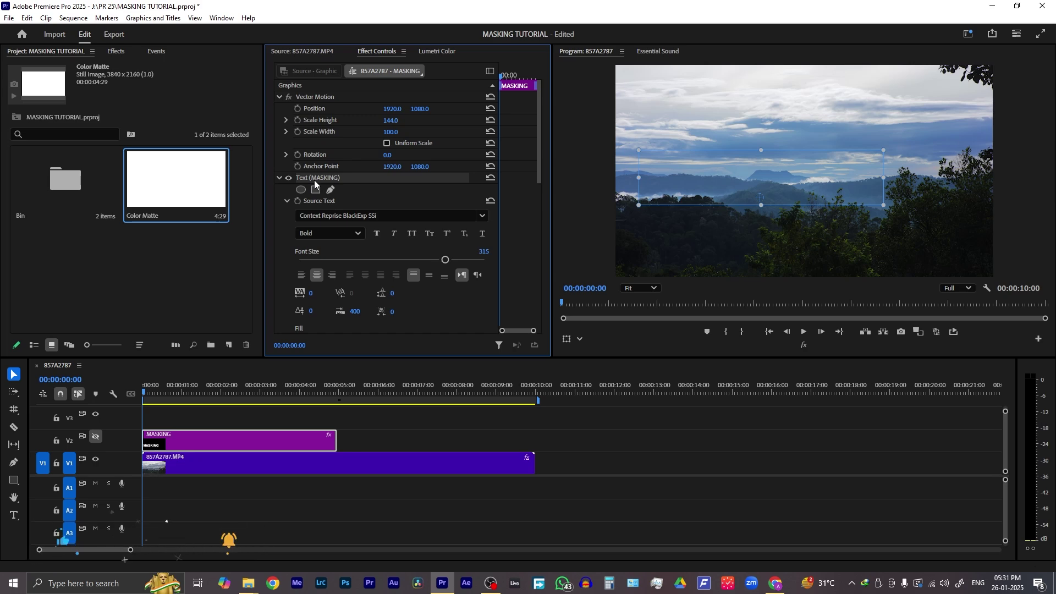
right_click(315, 180)
left_click(339, 255)
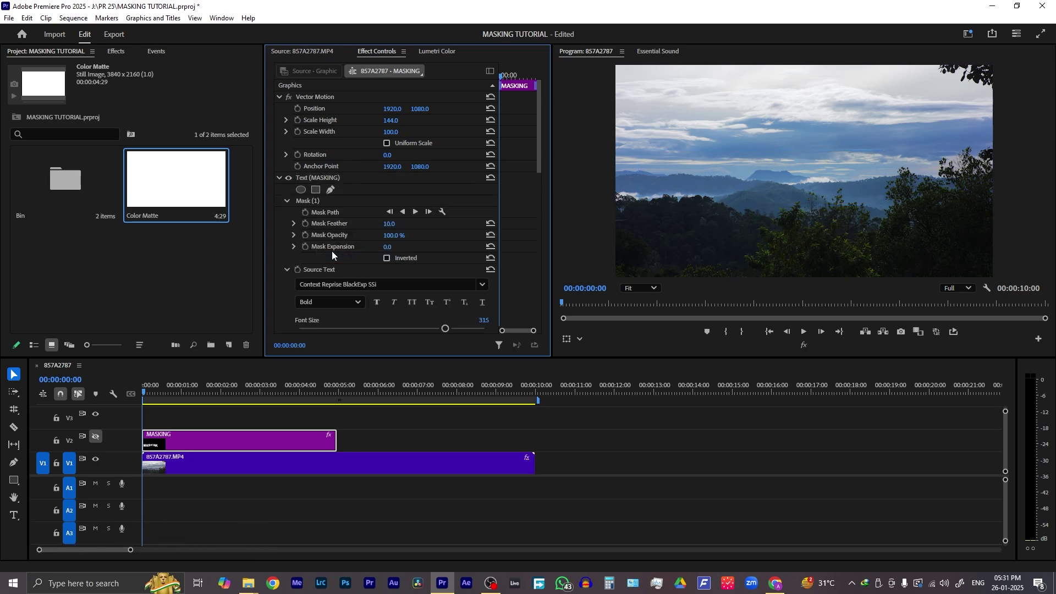
Show the MASKING title track and move the mask points around the G outward so the whole letter is included
left_click(99, 435)
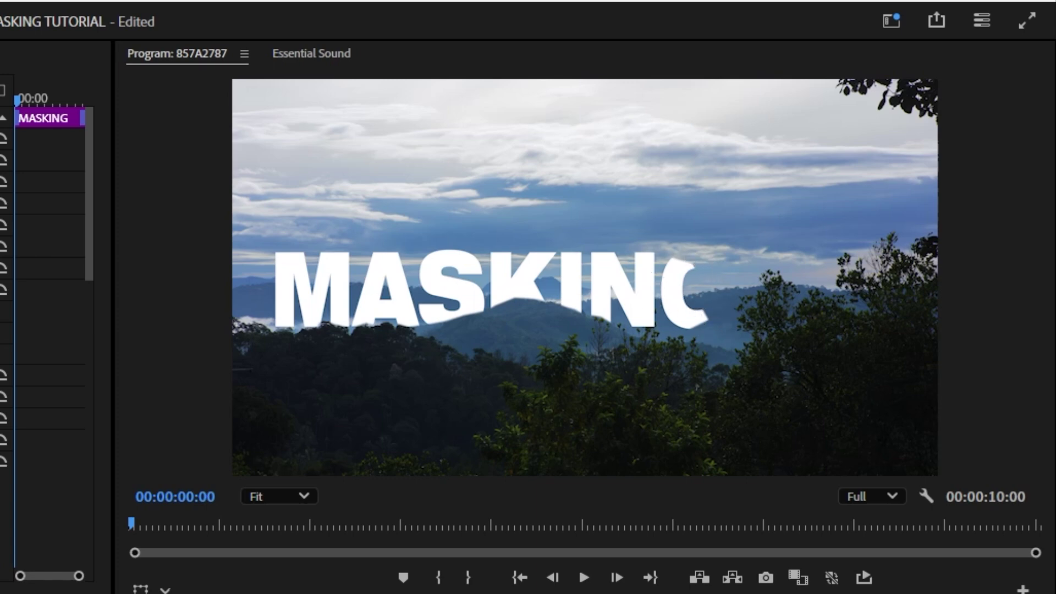
left_click(0, 333)
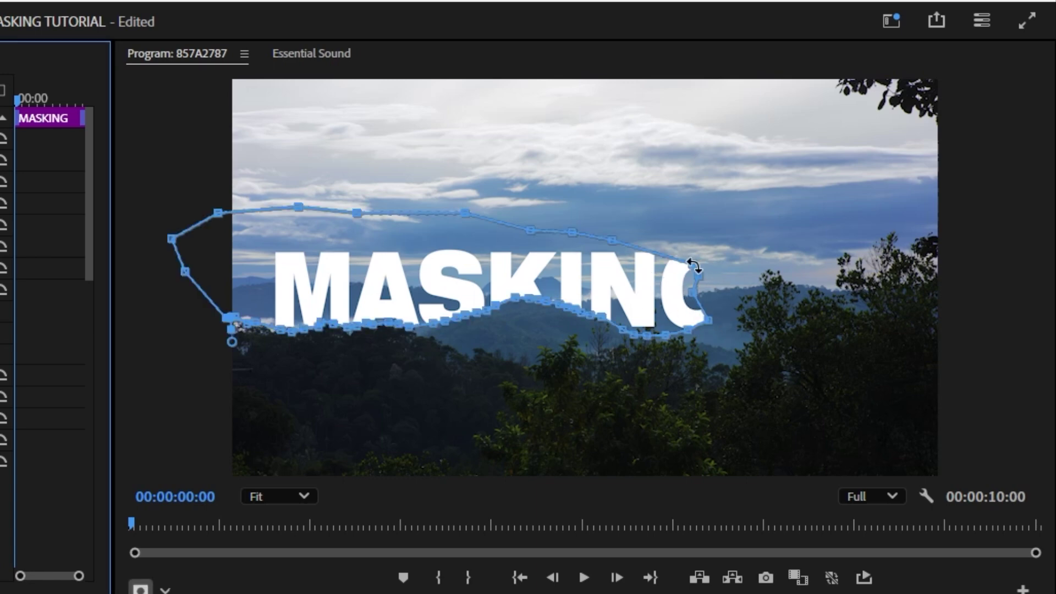
left_click(690, 263)
left_click_drag(689, 263, 741, 241)
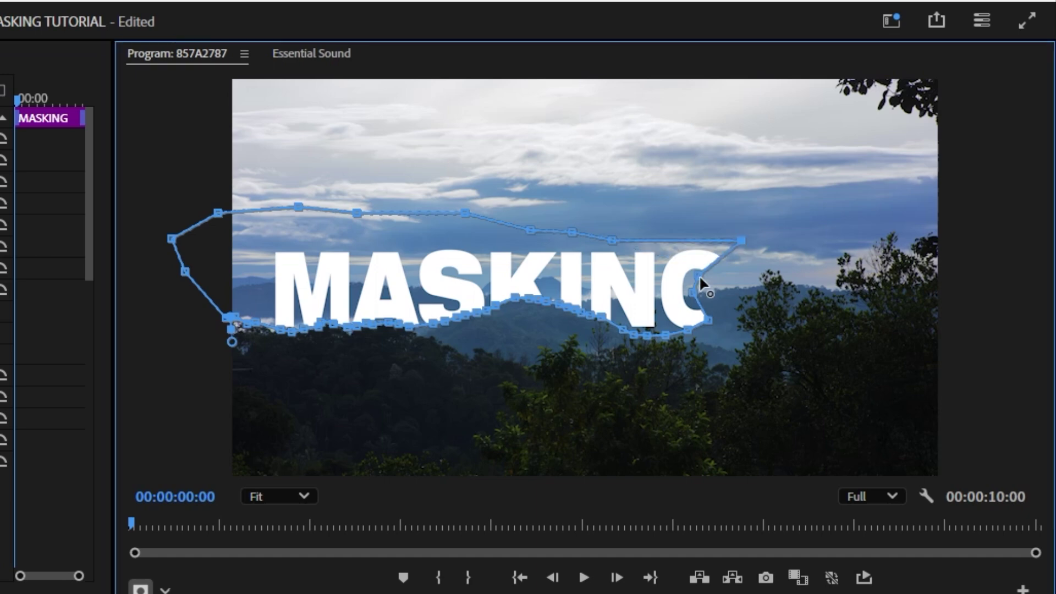
left_click_drag(699, 274, 755, 285)
left_click_drag(692, 292, 739, 311)
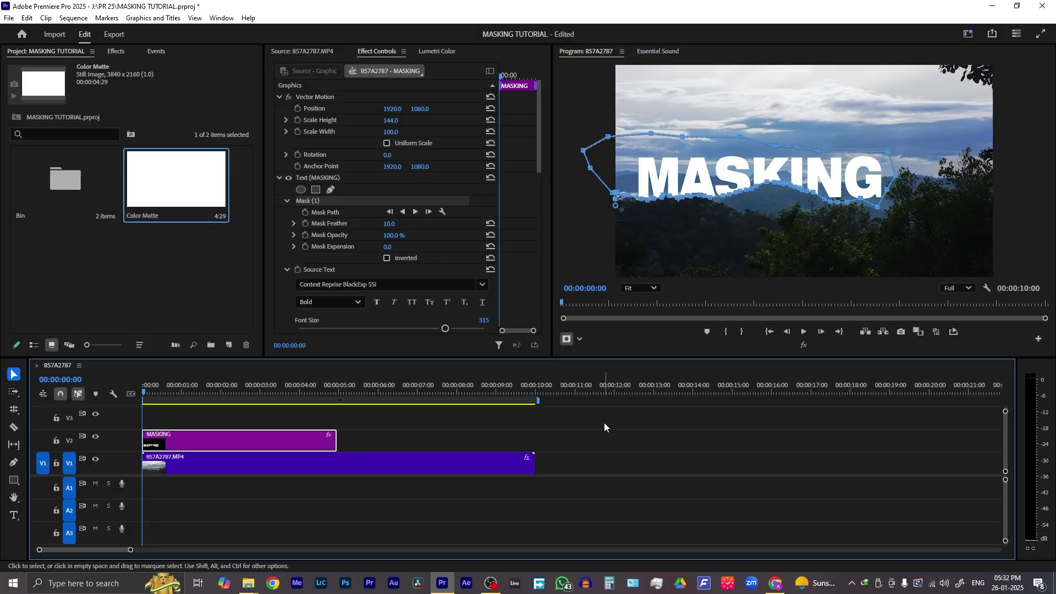
left_click(604, 422)
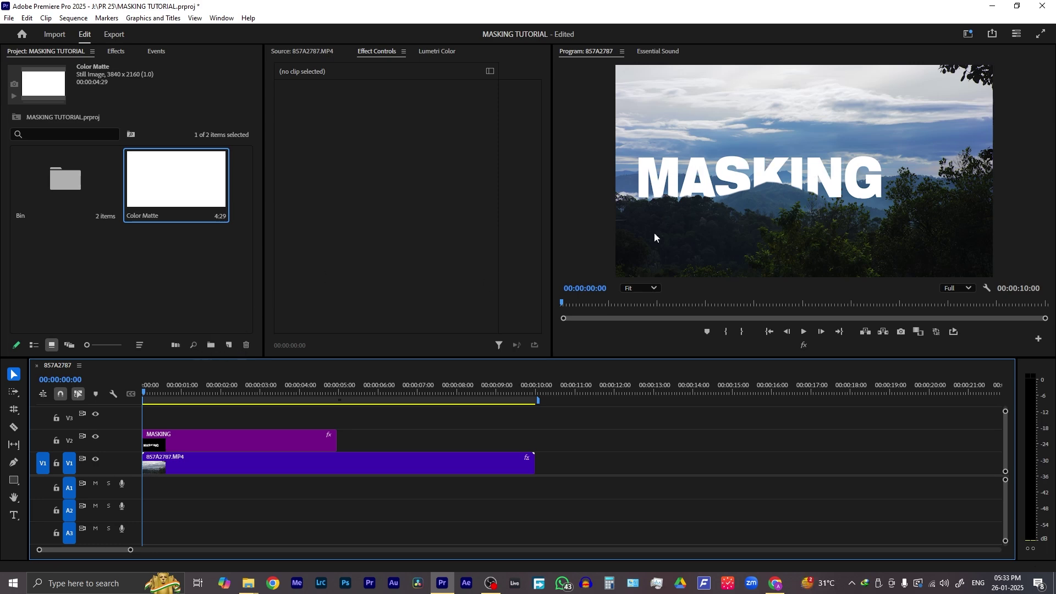
Blend the MASKING title into the scene with Lumetri basic correction, setting Exposure to -0.5 and Temperature to -26.2
left_click(214, 443)
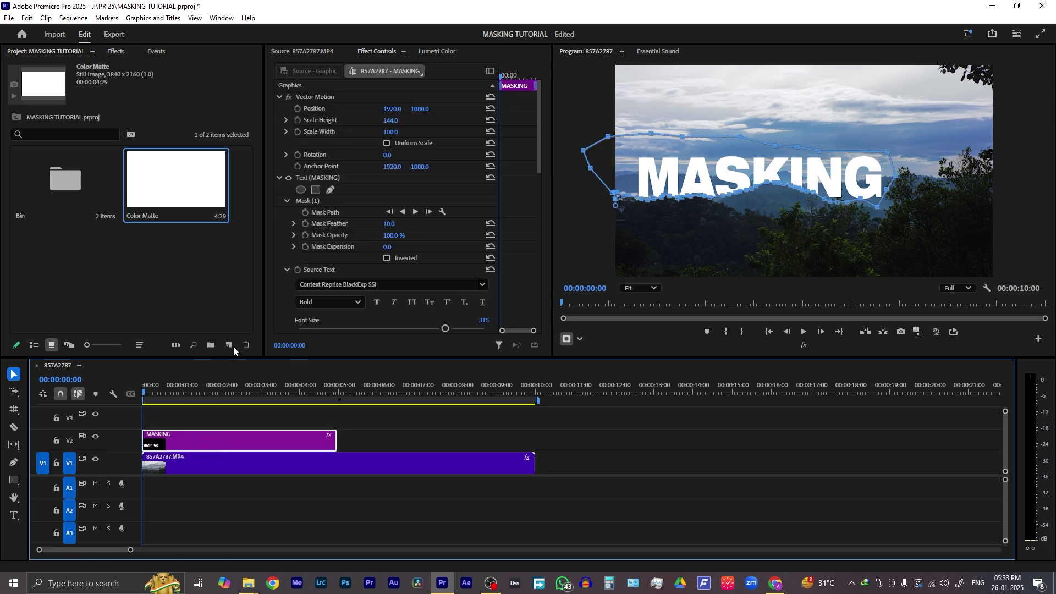
left_click(435, 51)
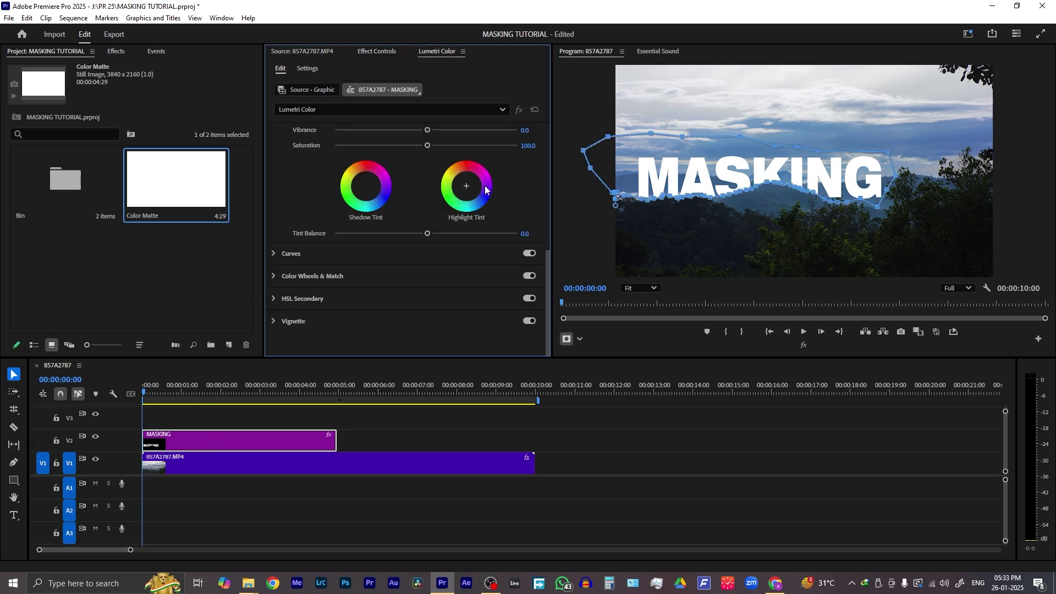
scroll(539, 220, "up", 10)
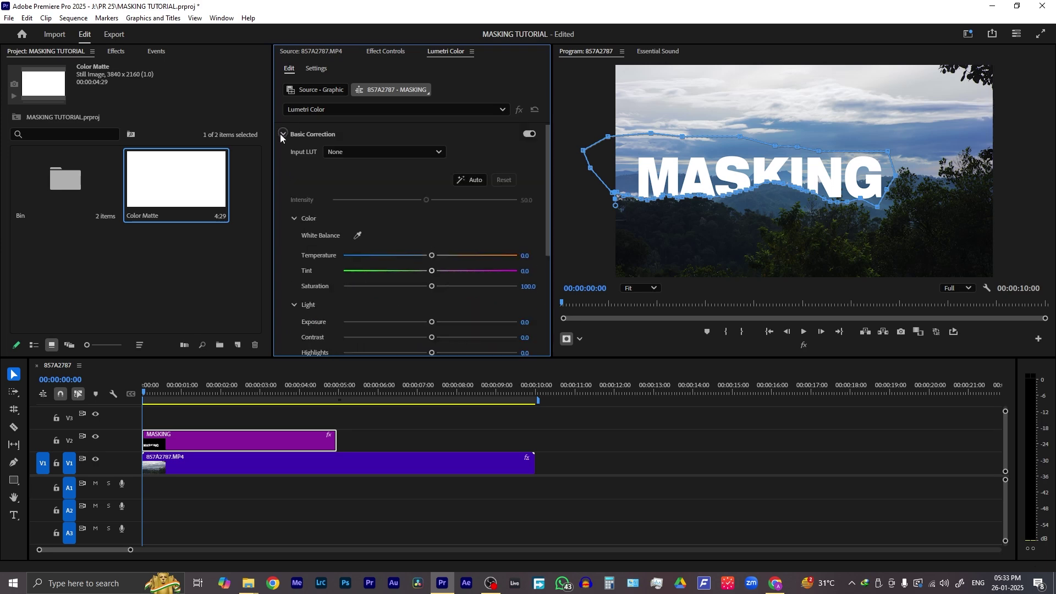
left_click_drag(431, 322, 424, 322)
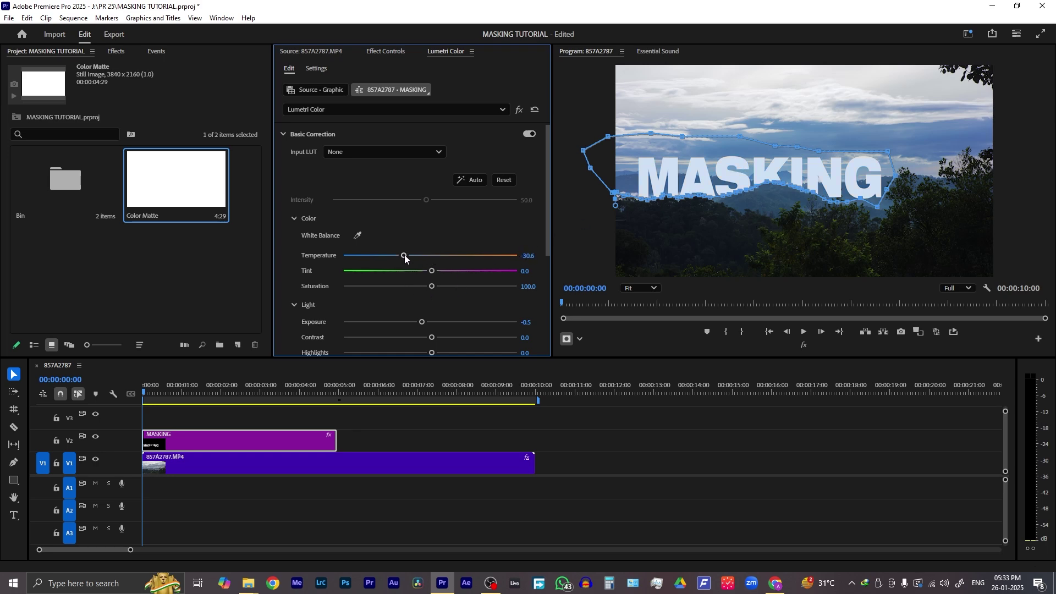
left_click_drag(404, 255, 407, 258)
scroll(546, 245, "down", 3)
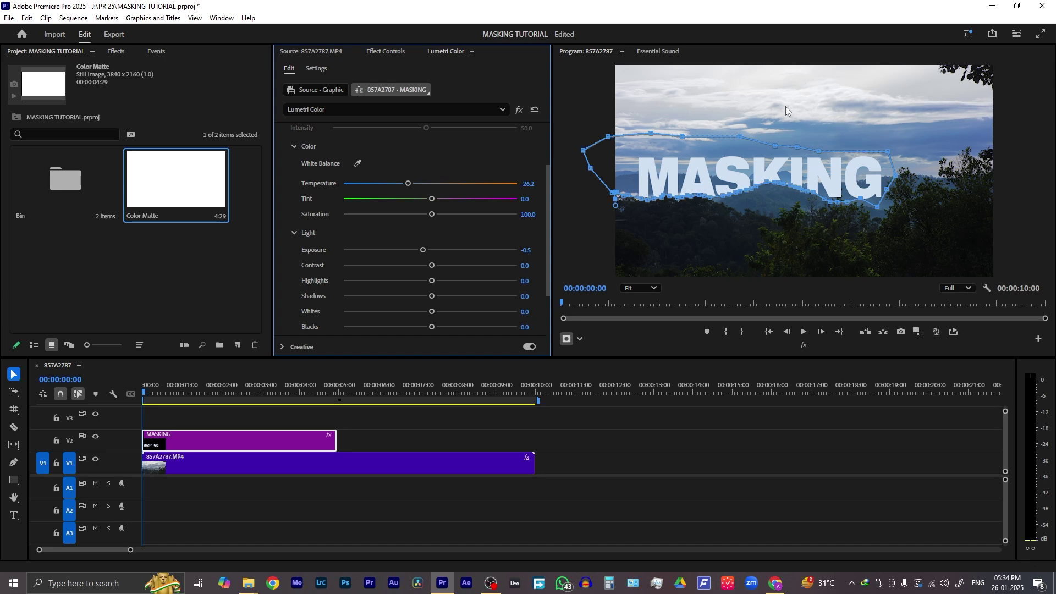
mouse_move(548, 253)
left_mouse_down()
mouse_move(550, 276)
mouse_move(547, 256)
left_mouse_up()
left_click(590, 416)
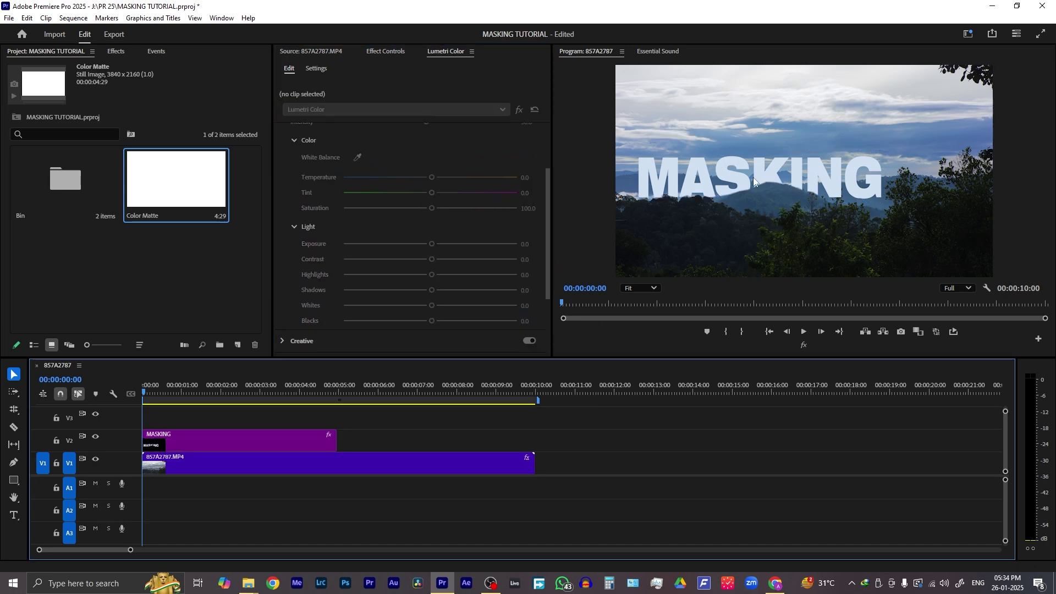
Extend the MASKING title to the end of the 857A2787.MP4 clip and hide its V2 track
key("shift+7")
left_click_drag(336, 437, 534, 431)
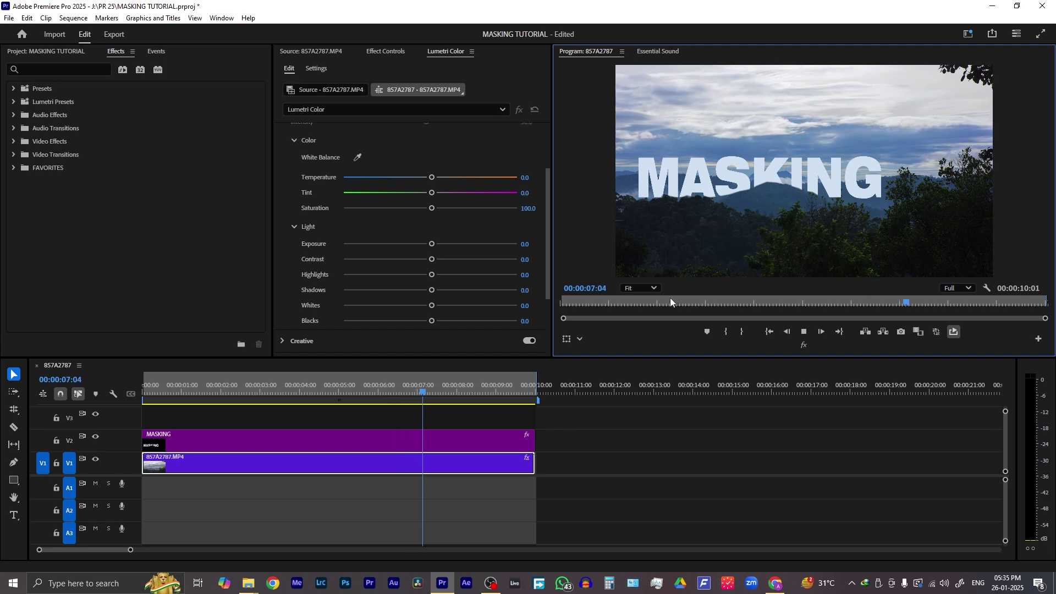
left_click(227, 437)
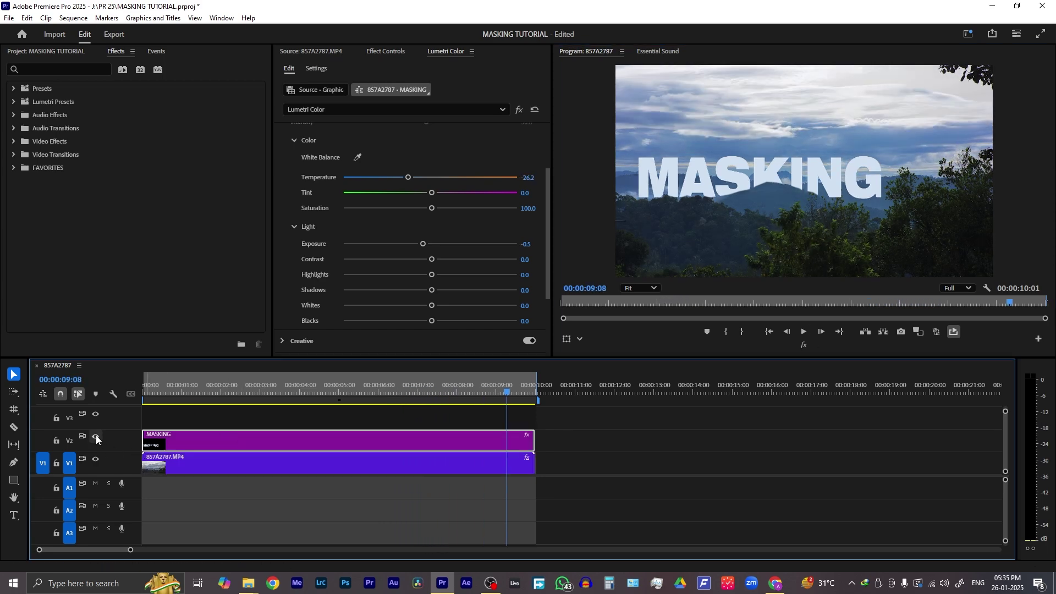
left_click(96, 437)
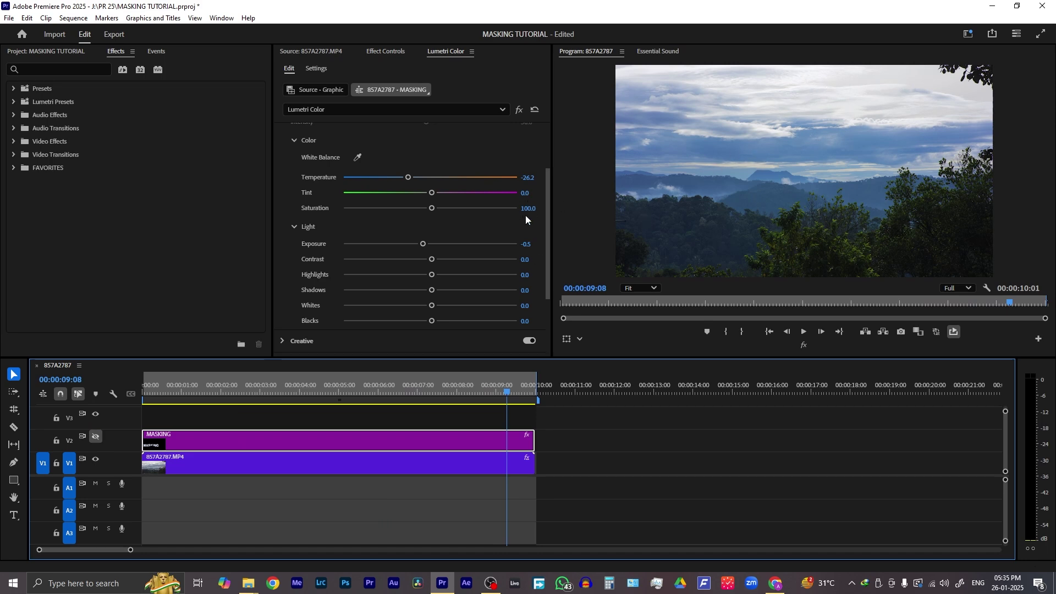
Add Lumetri Color to the 857A2787.MP4 clip by raising Exposure to 1.3, and reset the effect's settings
left_click_drag(548, 218, 547, 148)
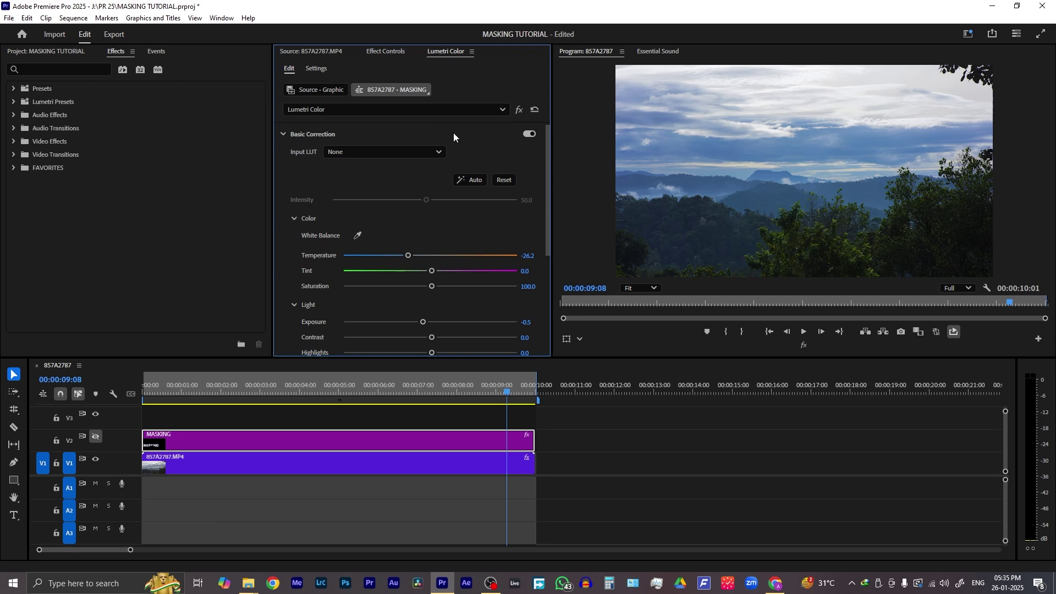
left_click(389, 51)
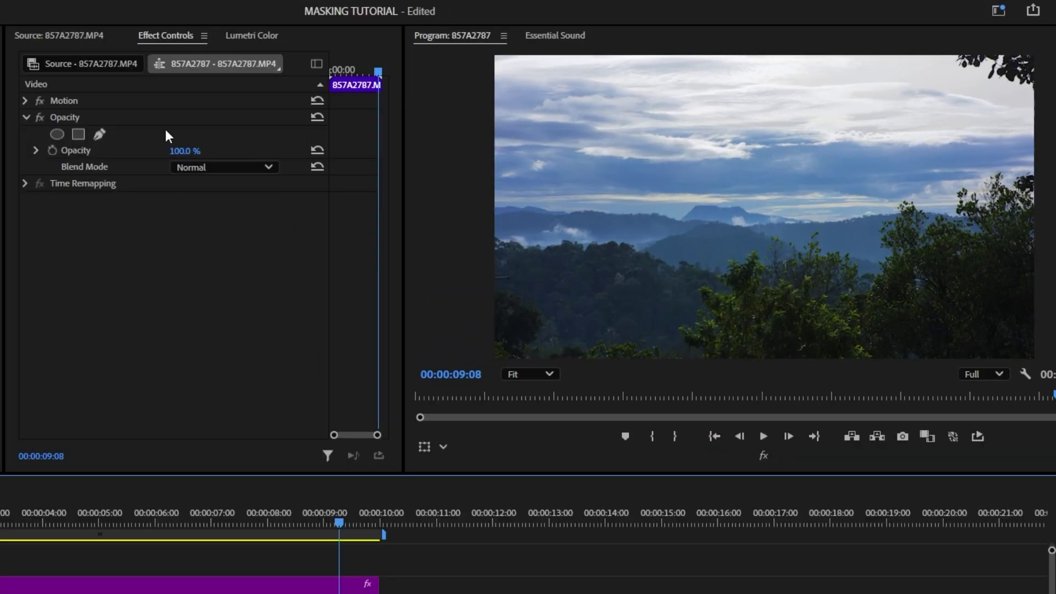
left_click(455, 52)
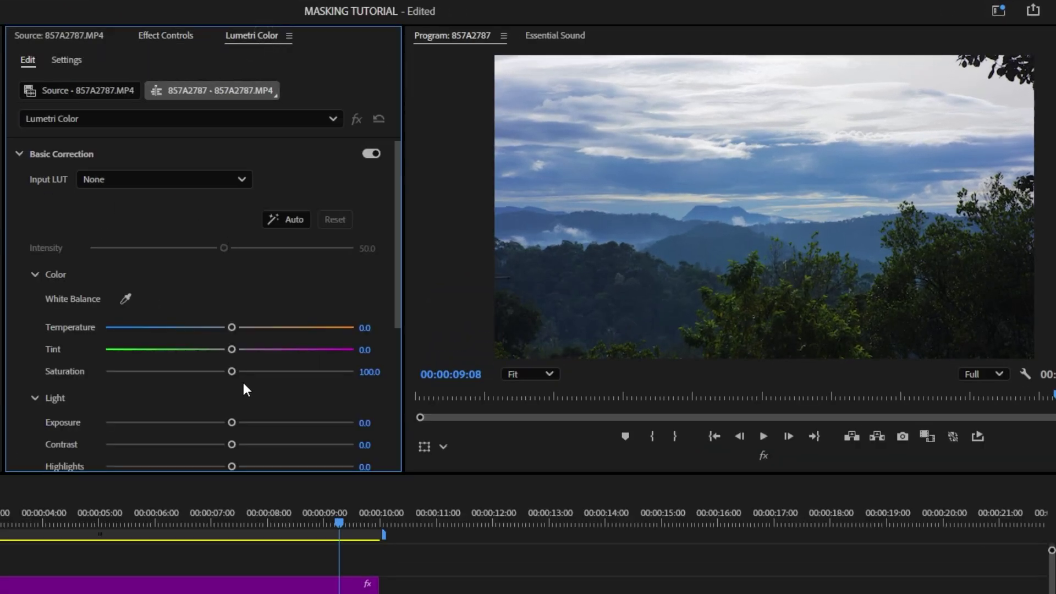
mouse_move(398, 316)
left_mouse_down()
mouse_move(398, 345)
mouse_move(398, 314)
left_mouse_up()
left_click_drag(232, 423, 262, 424)
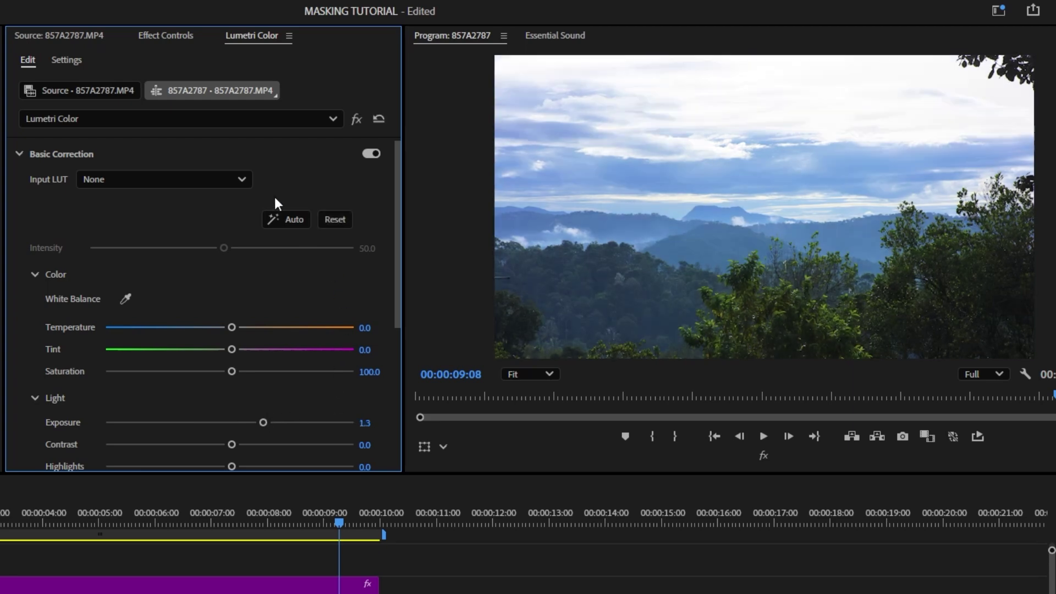
left_click(379, 120)
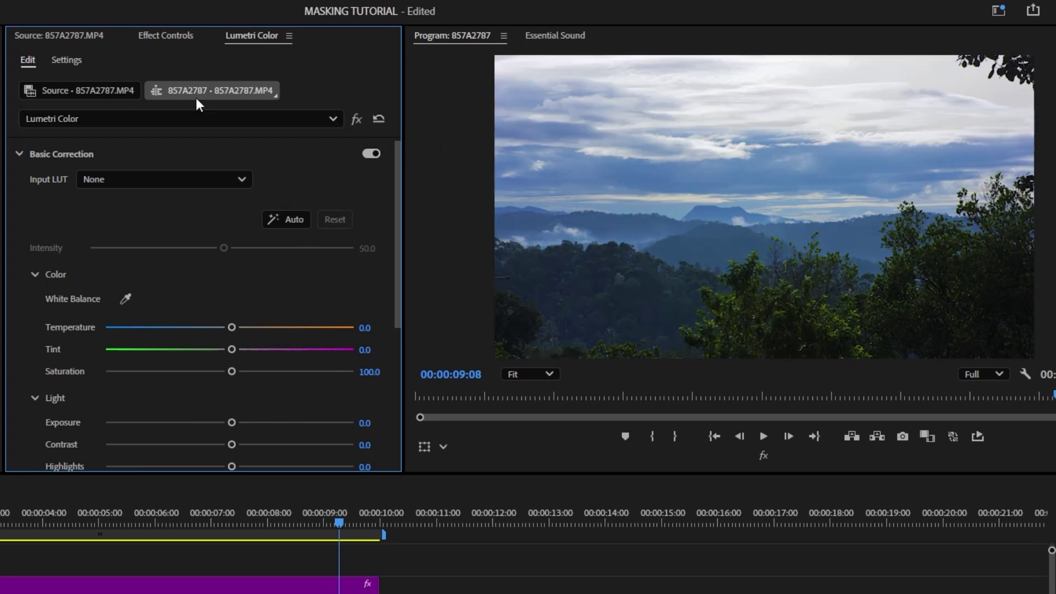
Start a freeform mask on the clip's Lumetri Color effect and draw its lower edge through the clouds across the frame
left_click(144, 38)
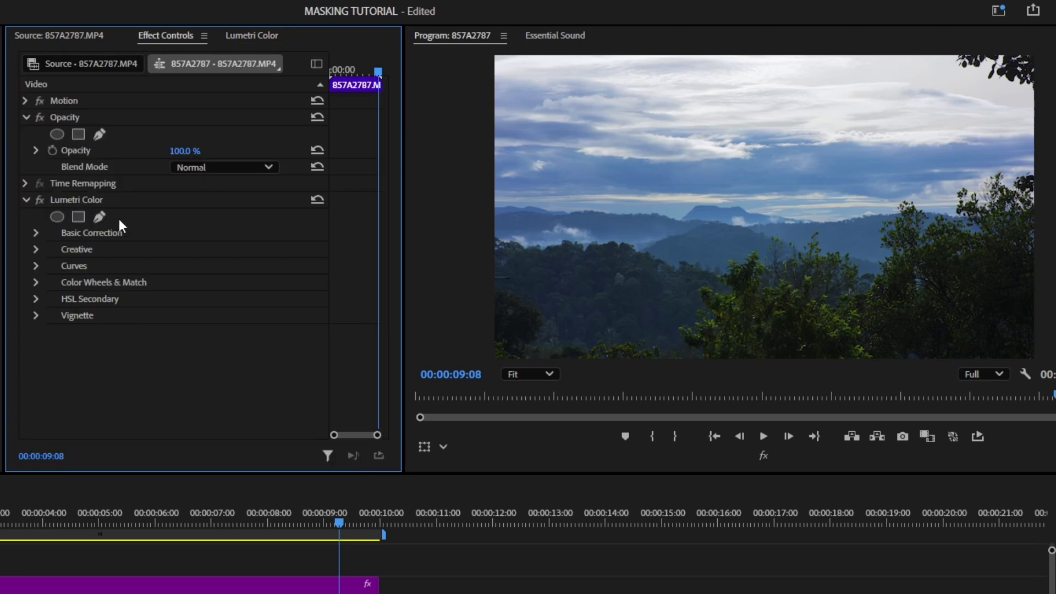
left_click(102, 216)
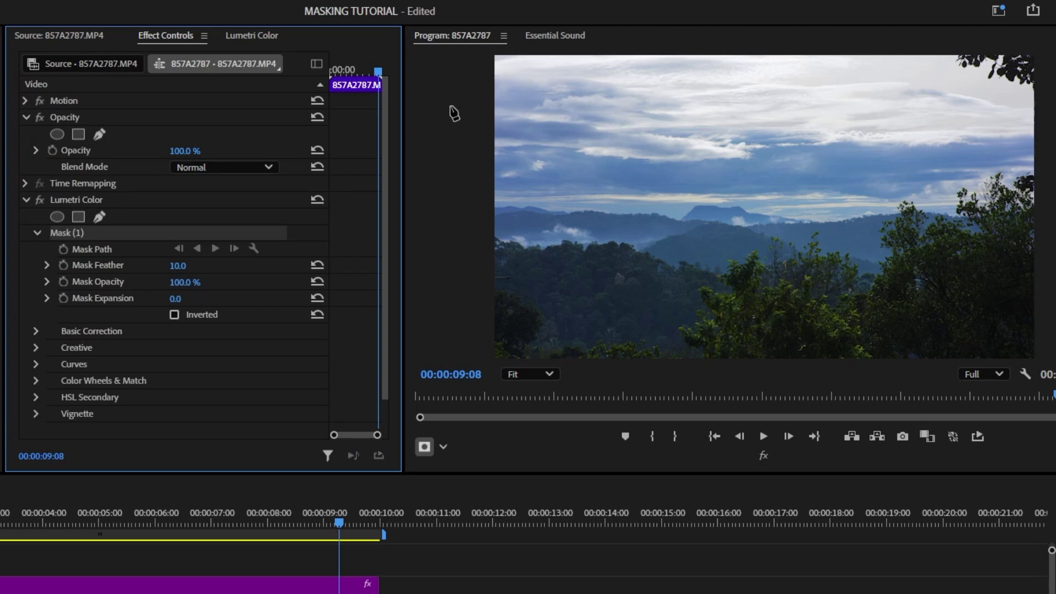
left_click(560, 116)
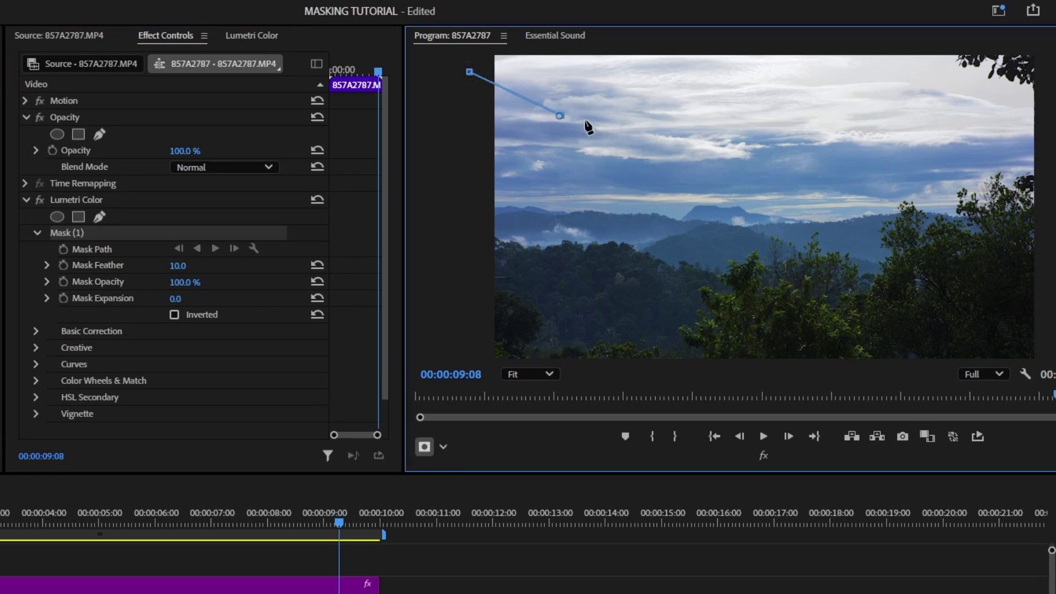
left_click(678, 134)
left_click(730, 141)
left_click(803, 148)
left_click(855, 153)
left_click(903, 164)
left_click(1041, 137)
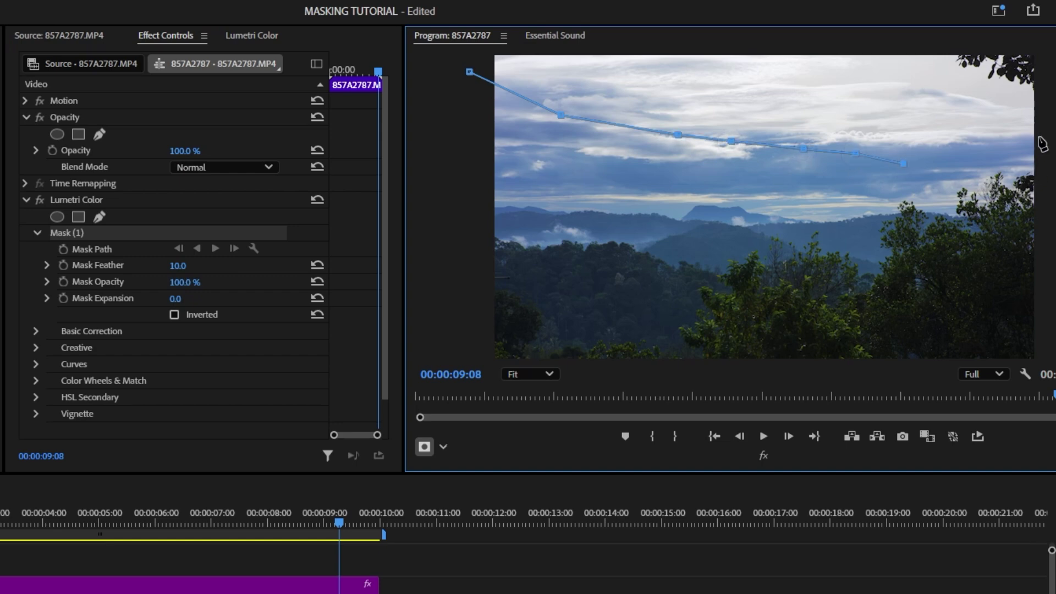
Show the preview at 10% and complete the Lumetri mask around the upper sky with points outside the frame
left_click(529, 376)
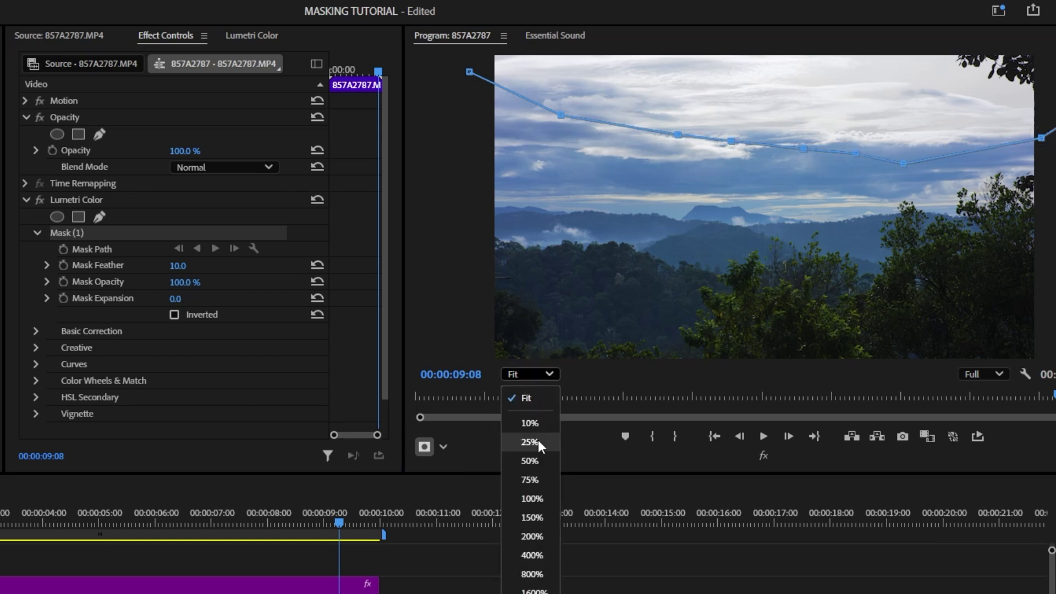
left_click(530, 423)
left_click(942, 154)
left_click(959, 91)
left_click(864, 77)
left_click(765, 74)
left_click(678, 73)
left_click(613, 79)
left_click(598, 132)
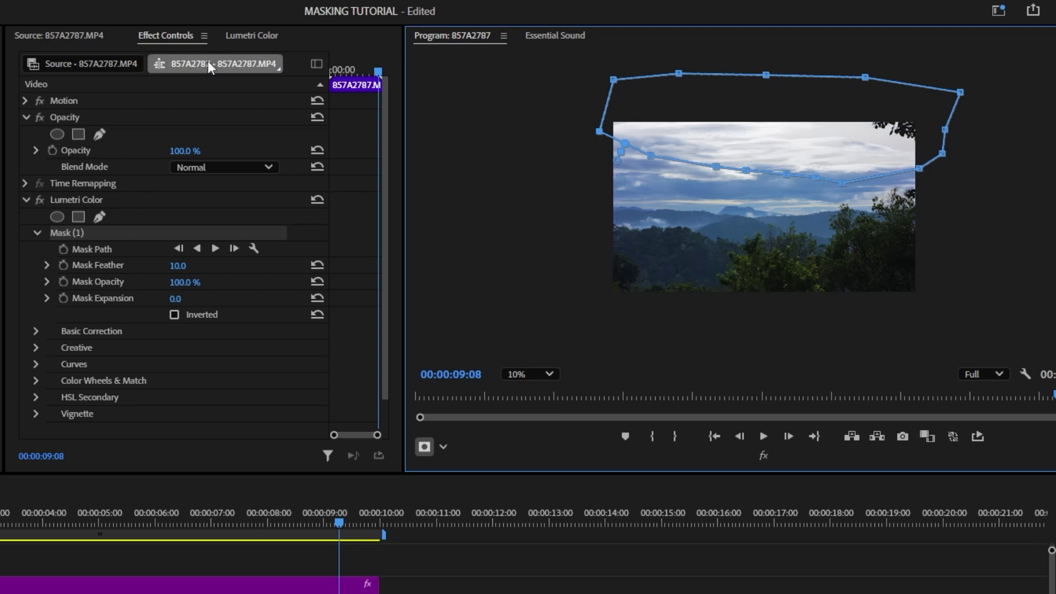
Fit the preview and set the masked sky's Basic Correction Exposure to 1.9, with the clip deselected to check the mask edge
left_click(35, 330)
left_click(542, 375)
left_click(526, 398)
scroll(260, 309, "down", 5)
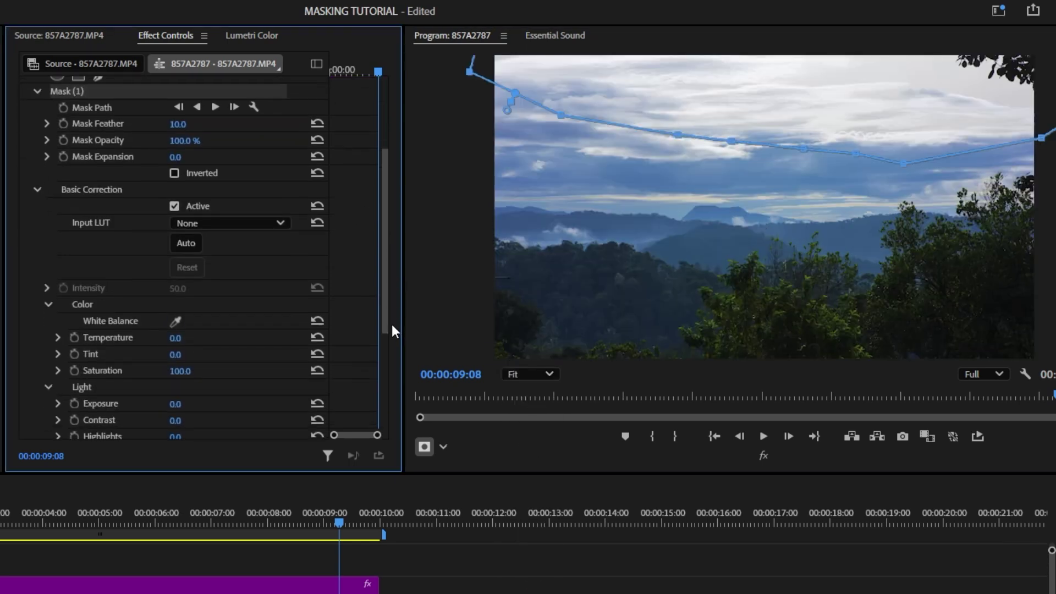
scroll(187, 254, "down", 1)
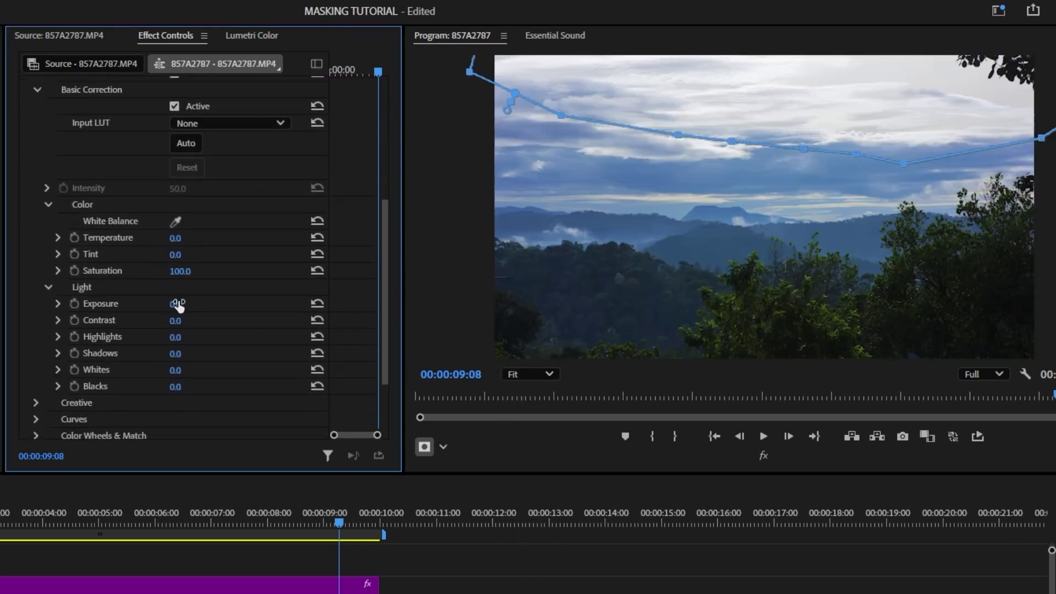
left_click_drag(177, 305, 228, 302)
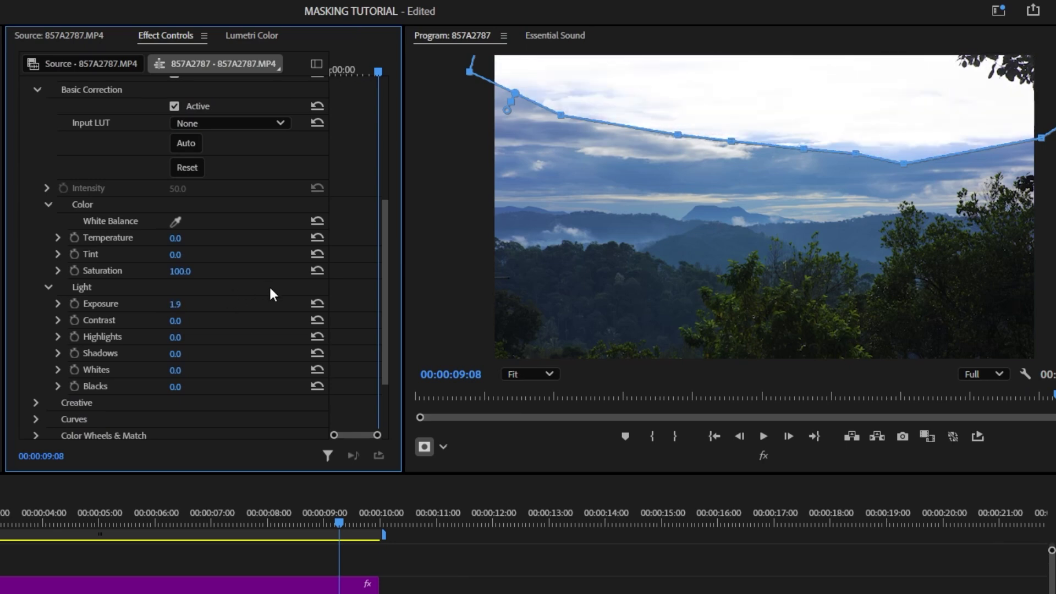
left_click(462, 565)
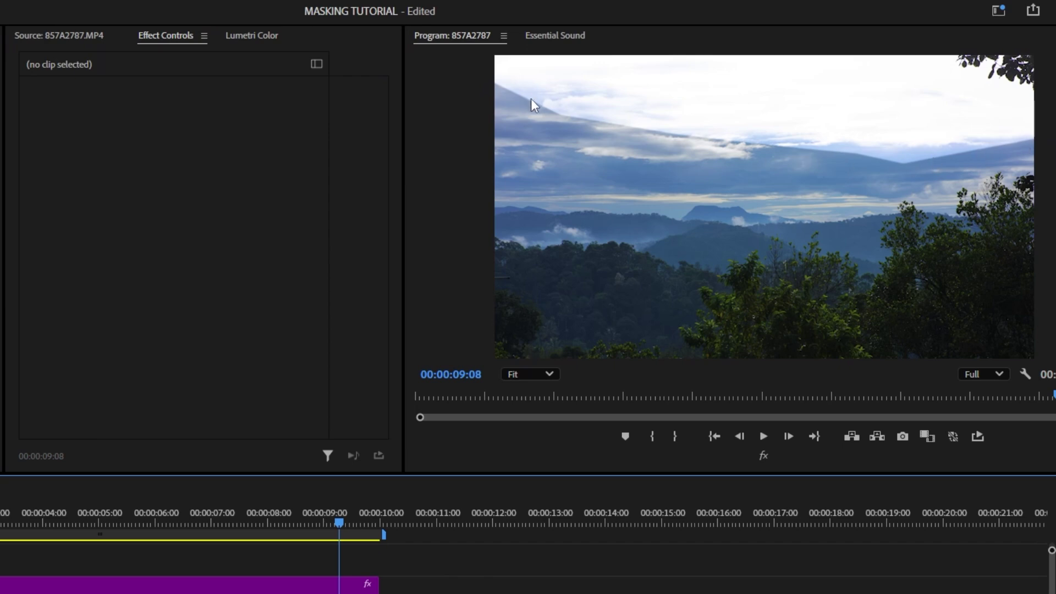
Soften the sky mask's edge by setting its Mask Feather to 268.0, and deselect the mask
left_click(255, 590)
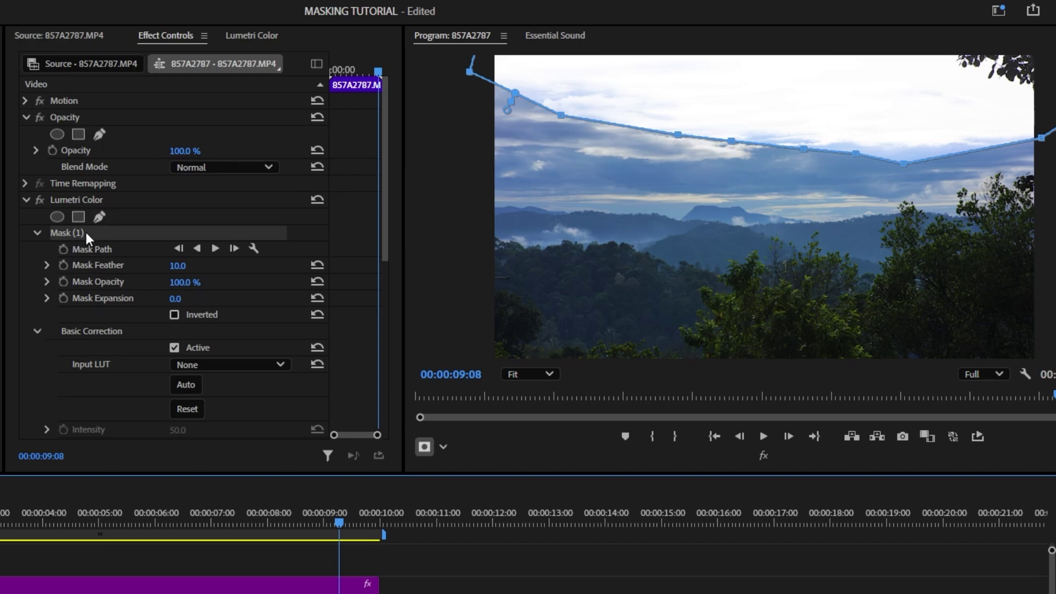
left_click(178, 268)
left_click_drag(178, 267, 418, 266)
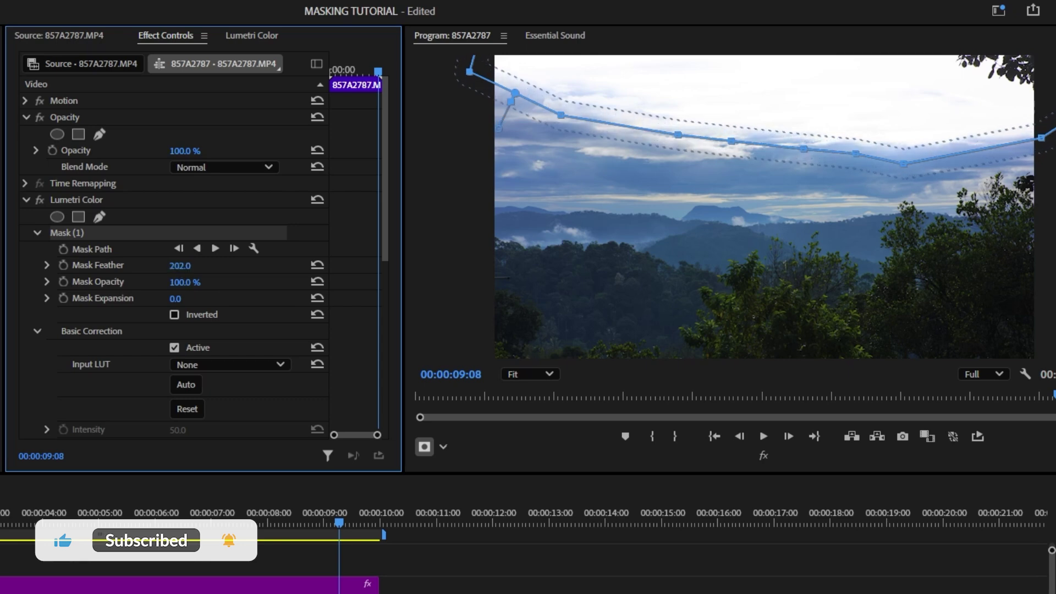
left_click(703, 146)
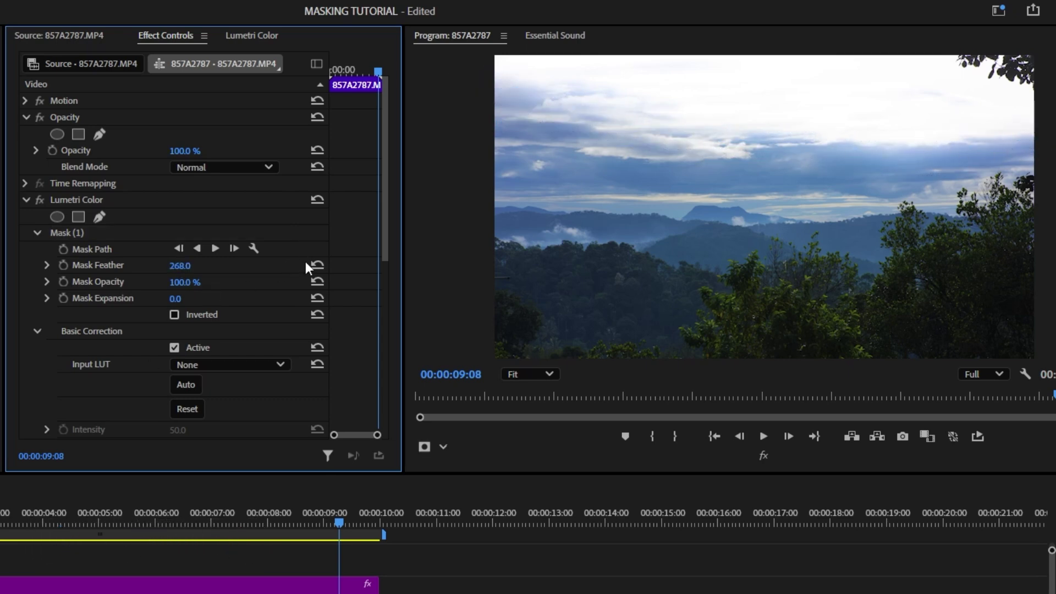
Reset the masked sky's Exposure and warm it by setting Temperature to 63.0
left_click(37, 233)
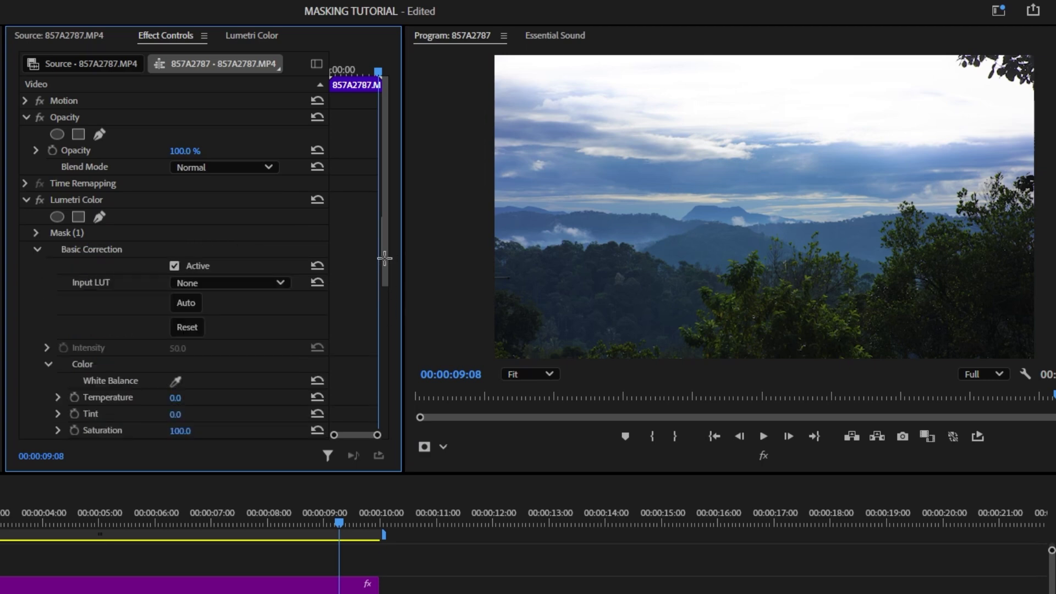
left_click_drag(384, 222, 383, 311)
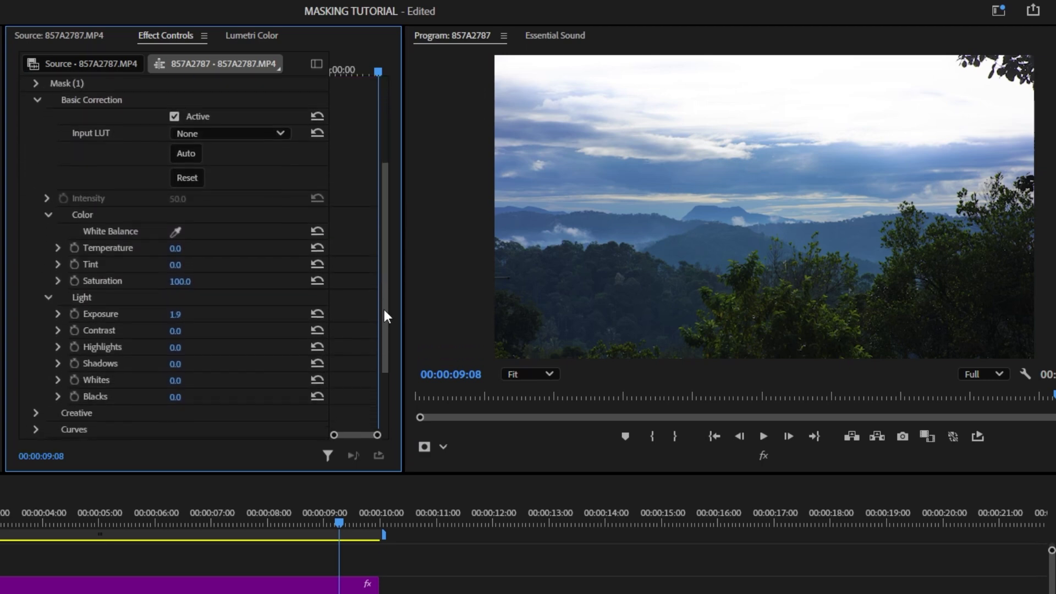
left_click(311, 315)
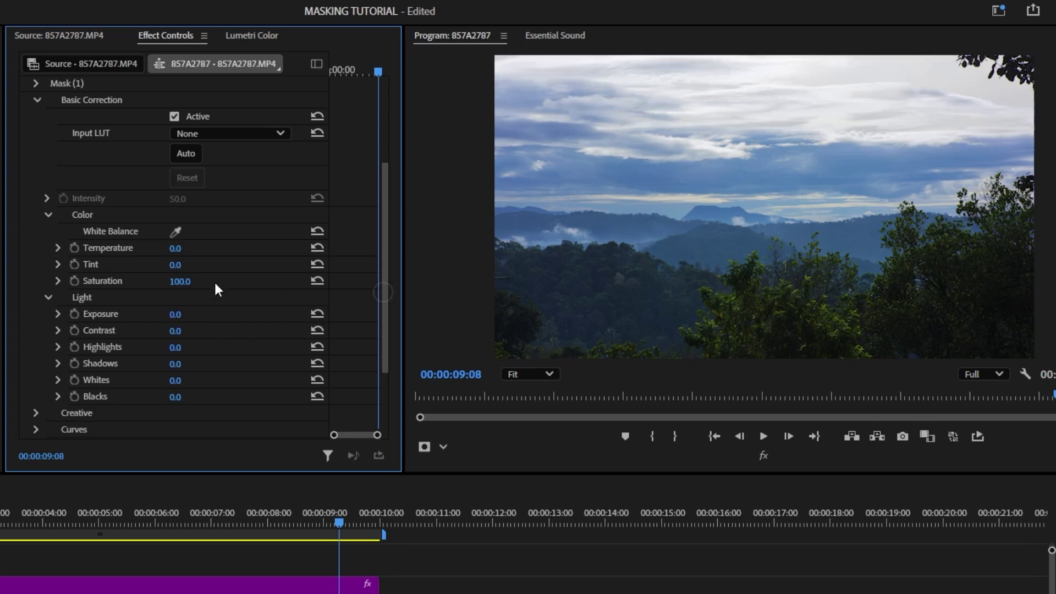
left_click_drag(176, 250, 229, 250)
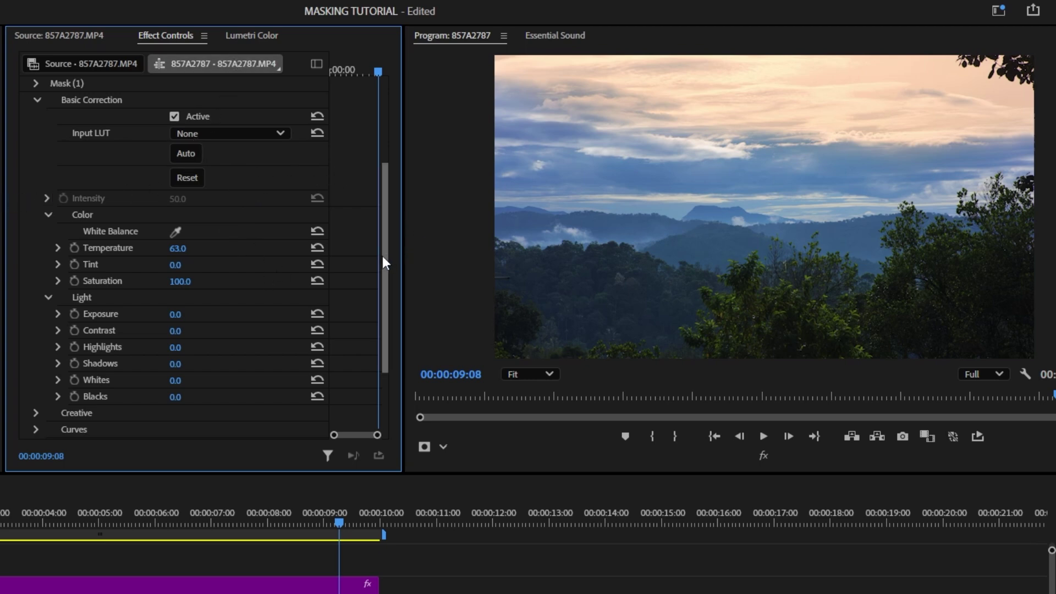
Add another Lumetri Color effect to the 857A2787.MP4 clip
left_click_drag(384, 261, 385, 136)
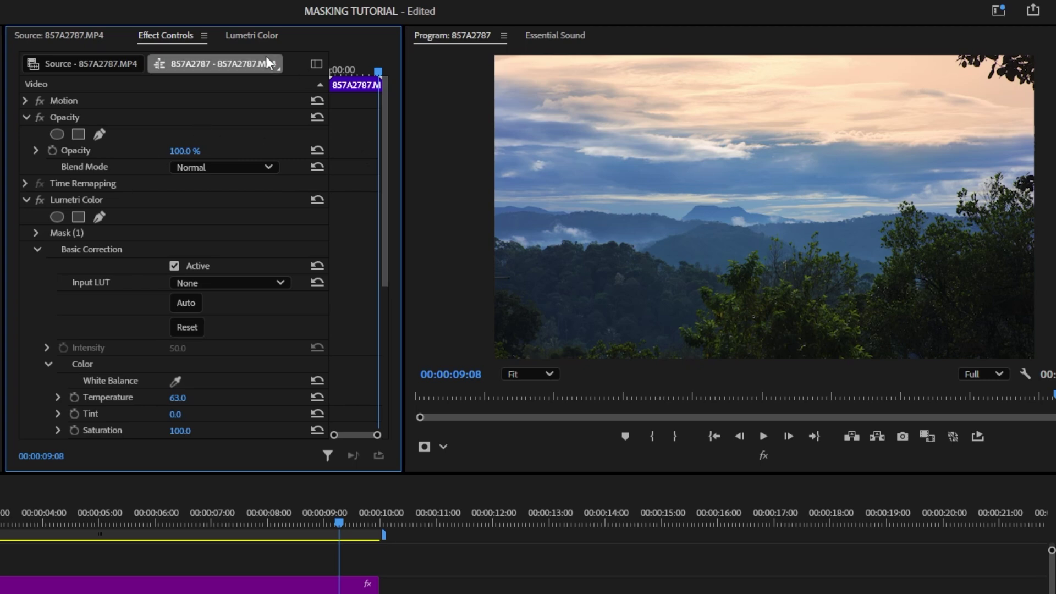
left_click(256, 40)
left_click(143, 119)
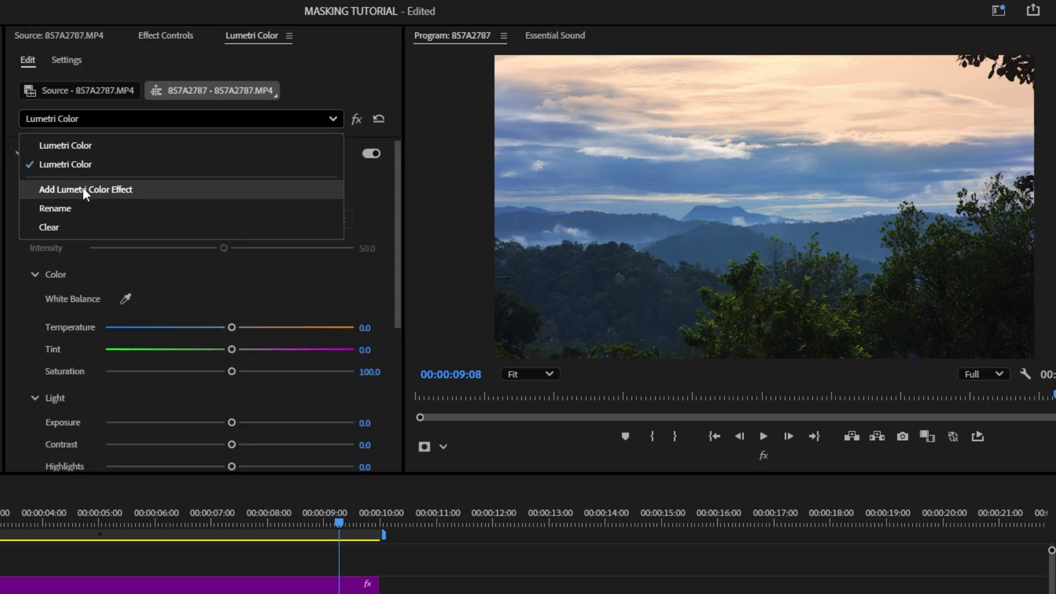
left_click(81, 187)
Set the new Lumetri effect's Contrast to 54.6, Highlights to -24.3 and Shadows to -4.1
left_click_drag(397, 253, 406, 325)
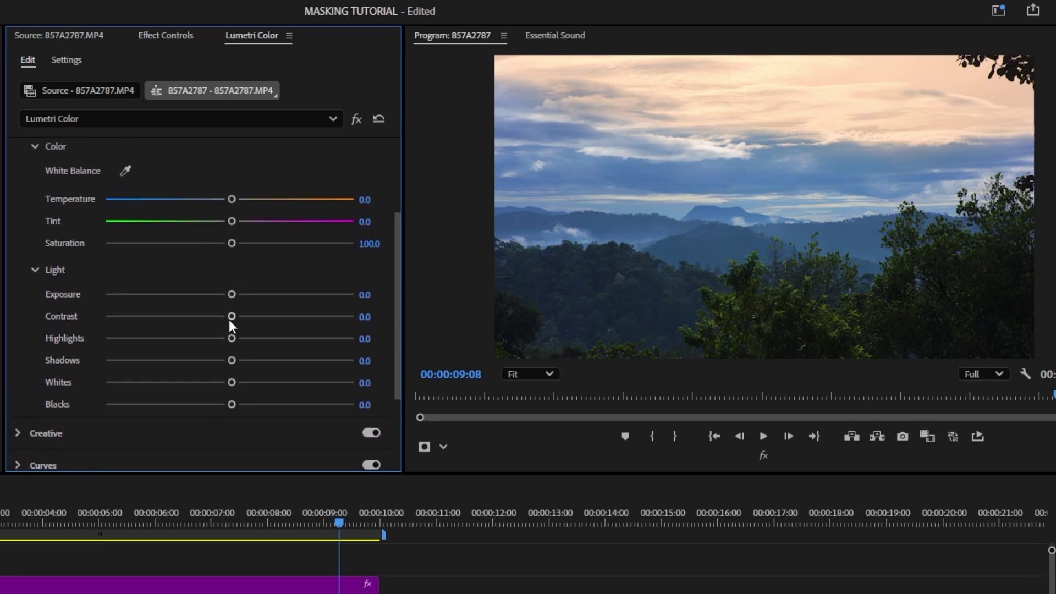
left_click_drag(232, 316, 327, 316)
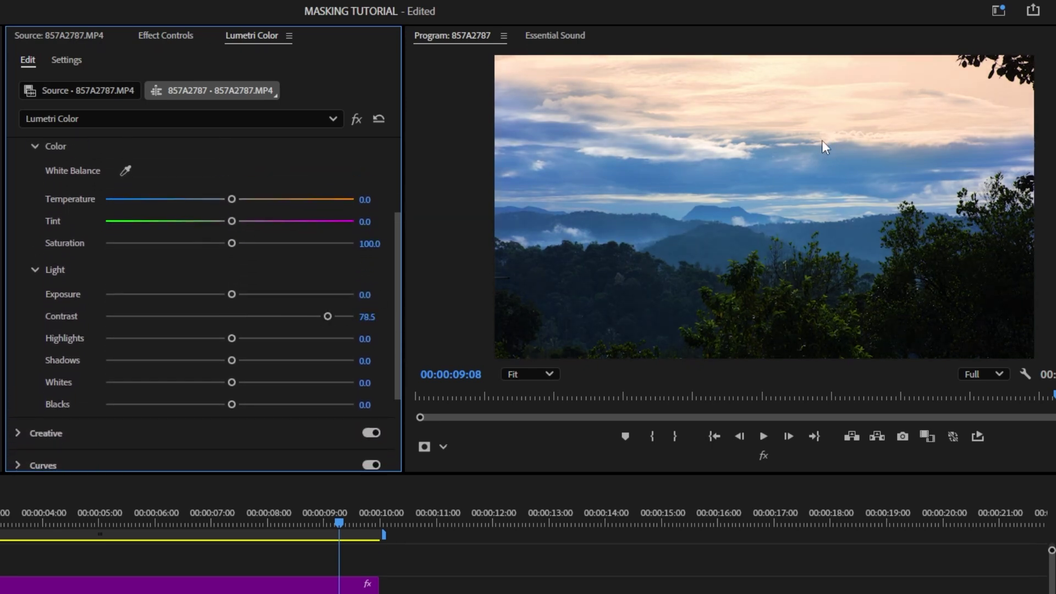
left_click_drag(330, 324, 298, 317)
left_click_drag(229, 359, 199, 339)
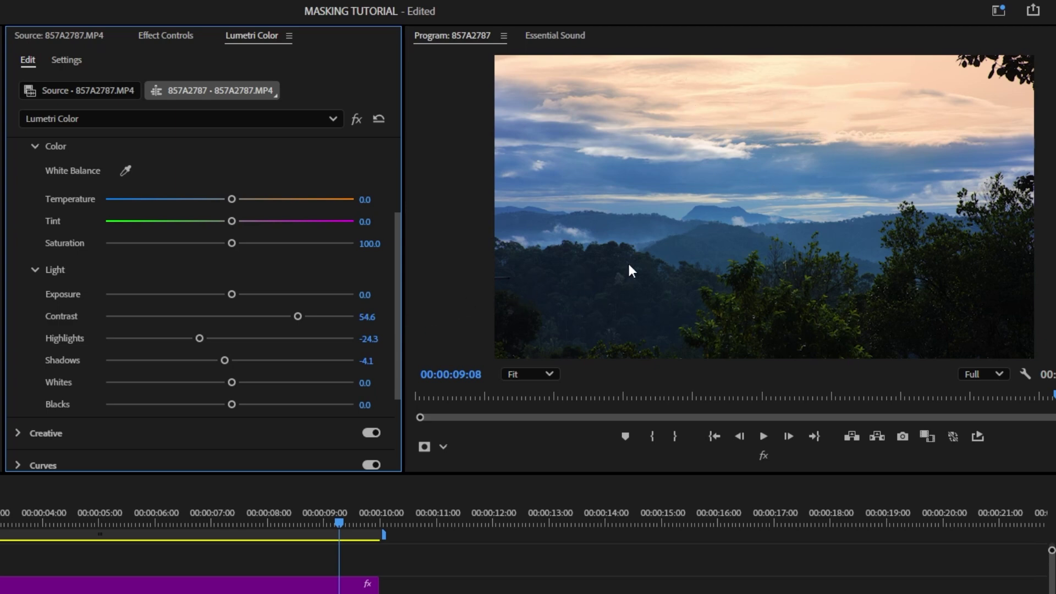
Compare the last Lumetri Color effect on and off, and add a wide ellipse mask to it over the lower landscape
left_click(164, 36)
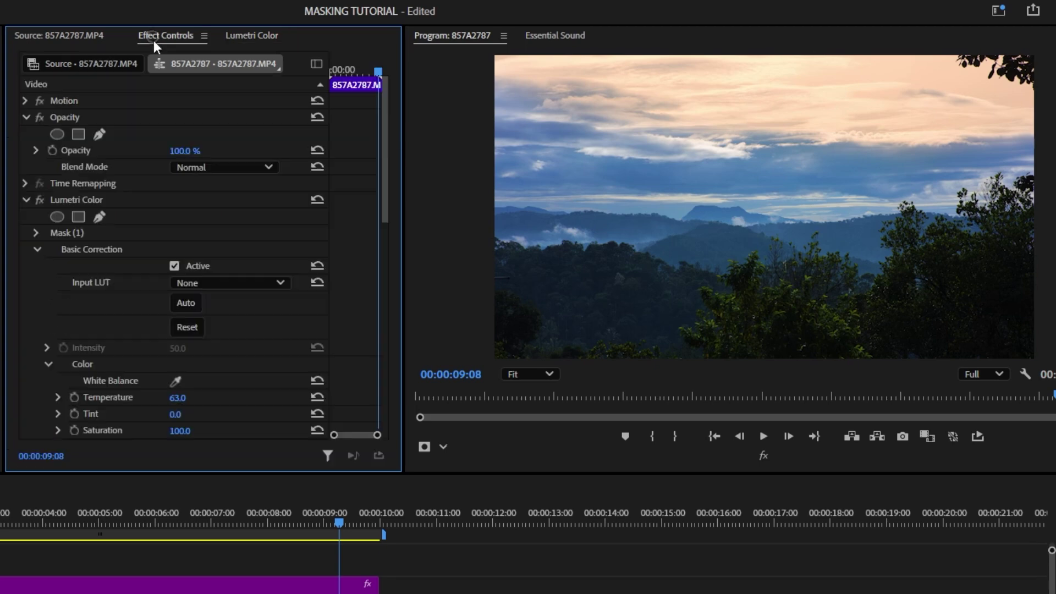
left_click_drag(383, 182, 391, 406)
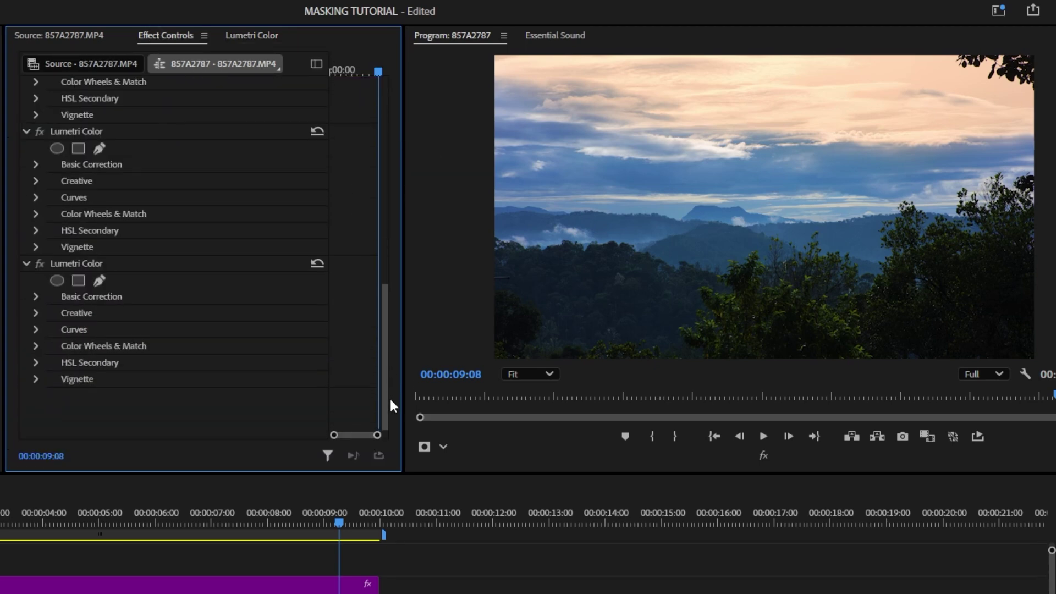
left_click(39, 264)
left_click(39, 264)
left_click(57, 280)
left_click_drag(754, 205, 1025, 294)
left_click_drag(778, 350, 788, 380)
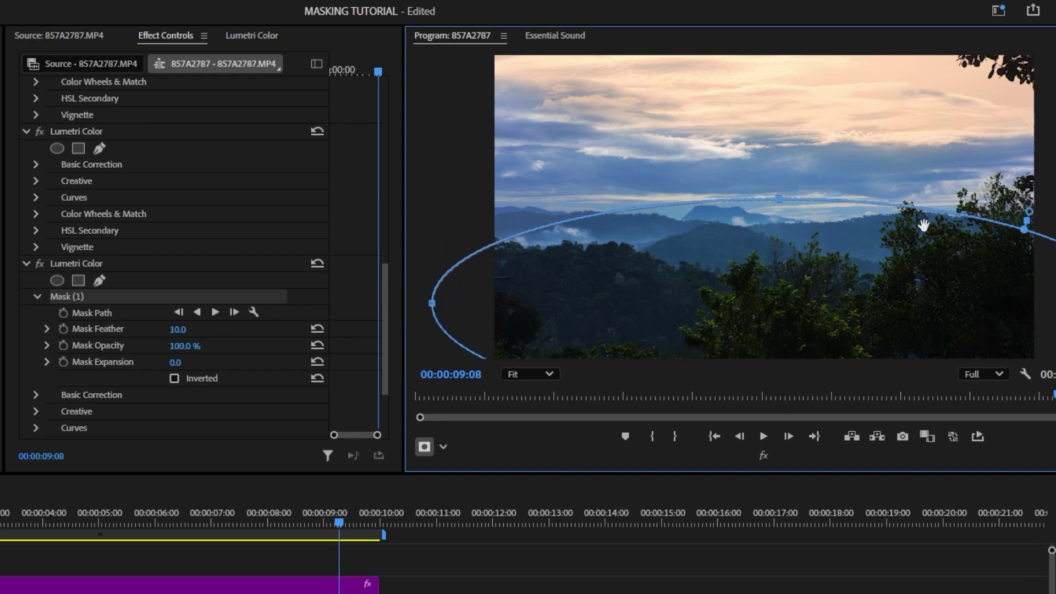
Feather the ellipse mask to 347.8, deselect it and toggle its Lumetri effect to compare the result
mouse_move(1031, 215)
left_mouse_down()
mouse_move(1044, 189)
mouse_move(1021, 201)
left_mouse_up()
left_click(128, 277)
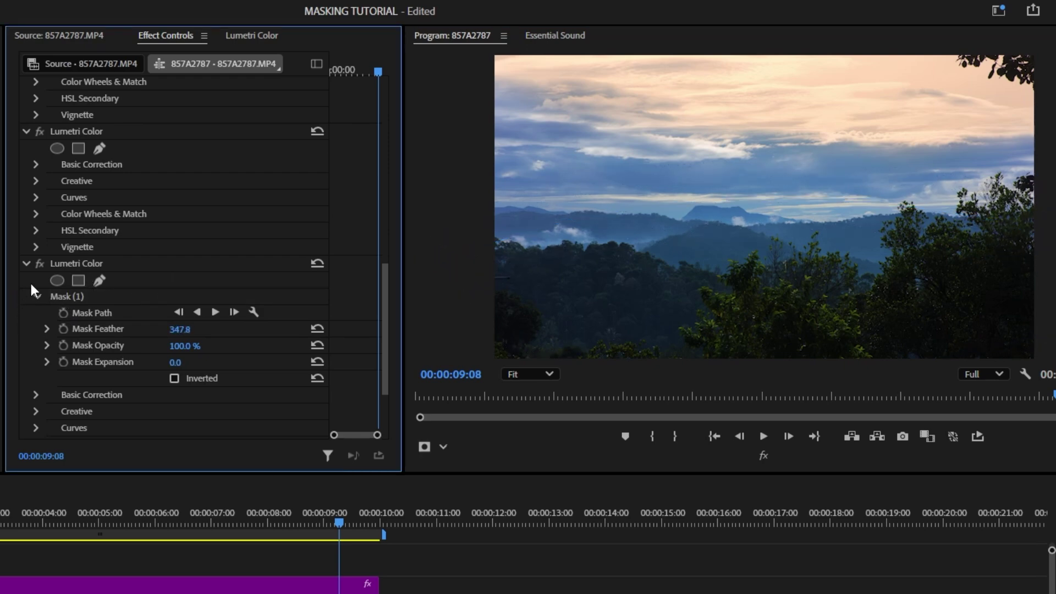
left_click(39, 264)
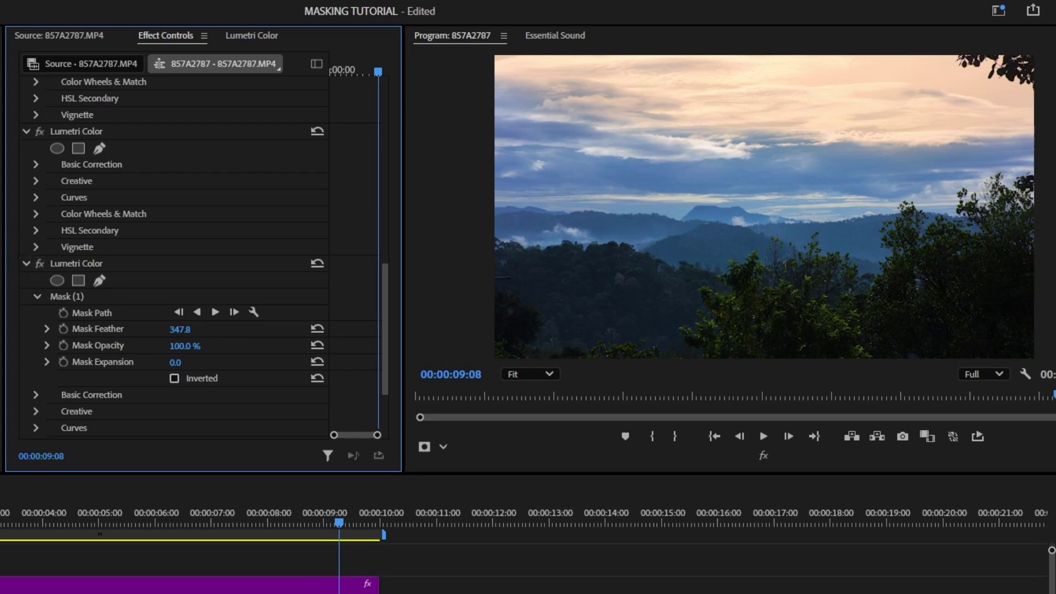